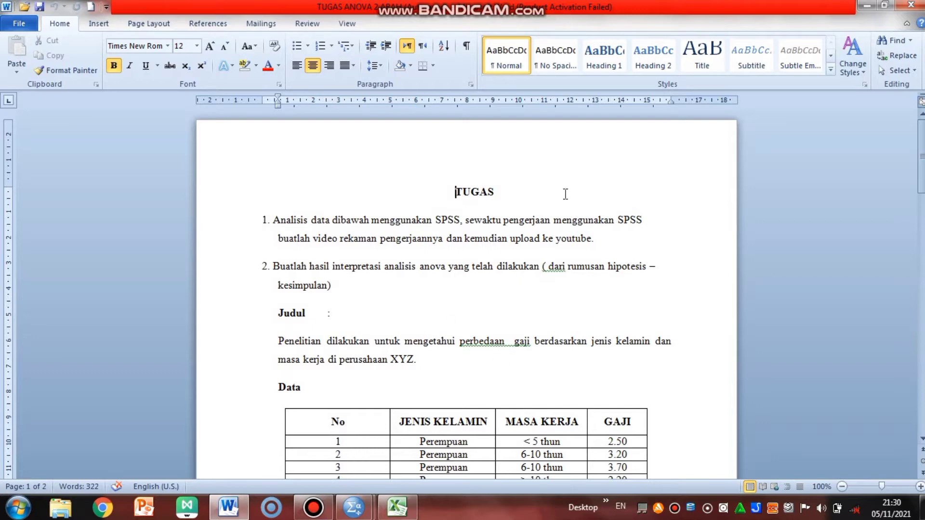
drag(921, 150, 921, 238)
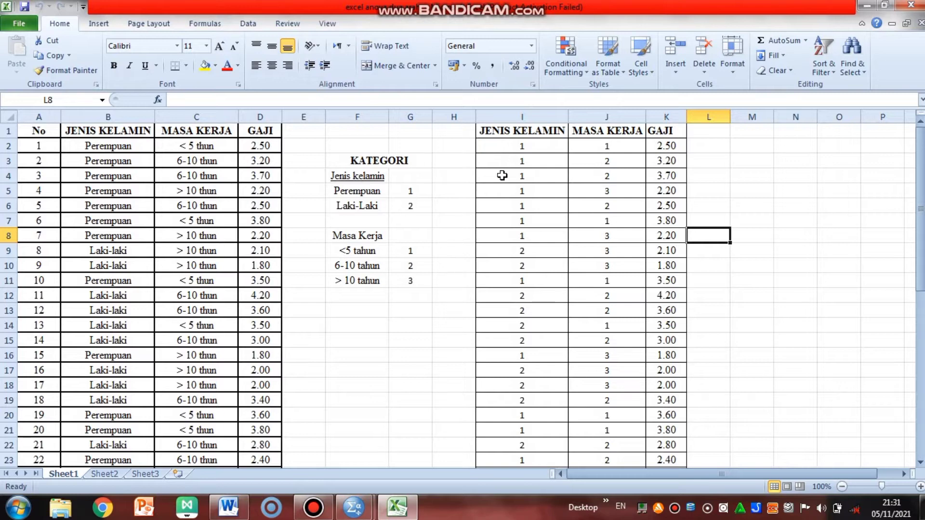
key(Up)
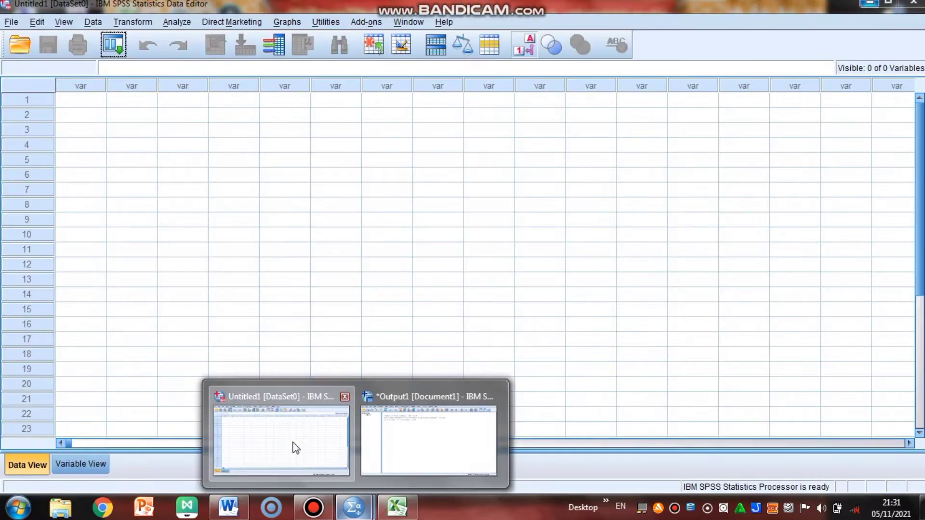
Switch to the SPSS Data Editor and define three variables named Gaji, Jenis_Kelamin and Masa_Kerja
click(295, 444)
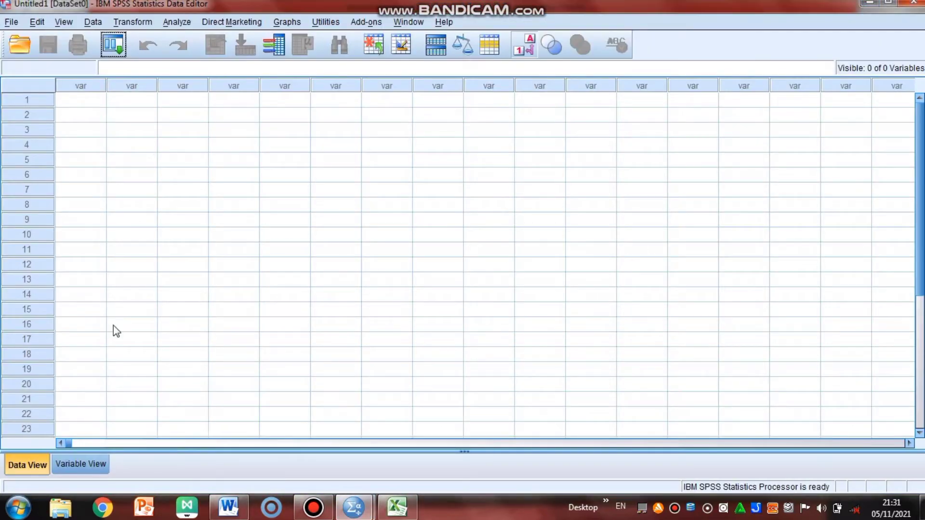
click(76, 465)
click(87, 83)
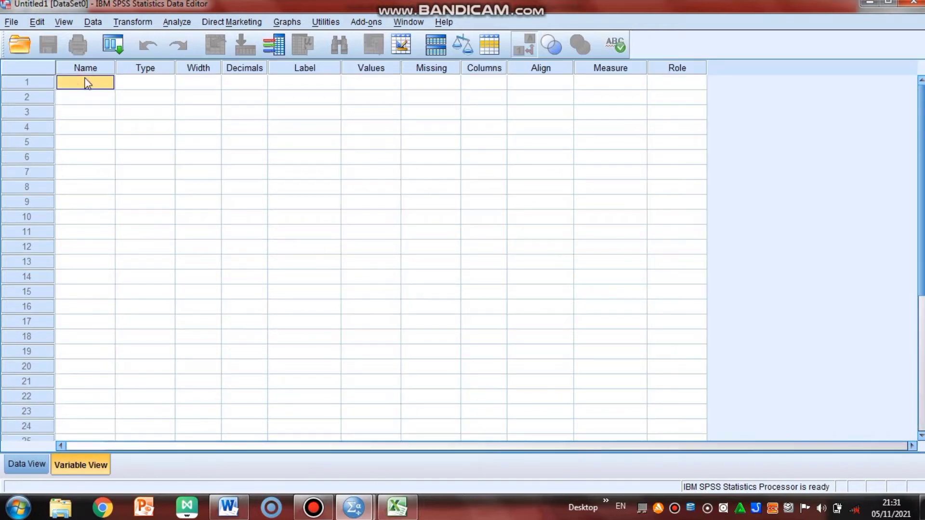
text(Gaji)
key(Return)
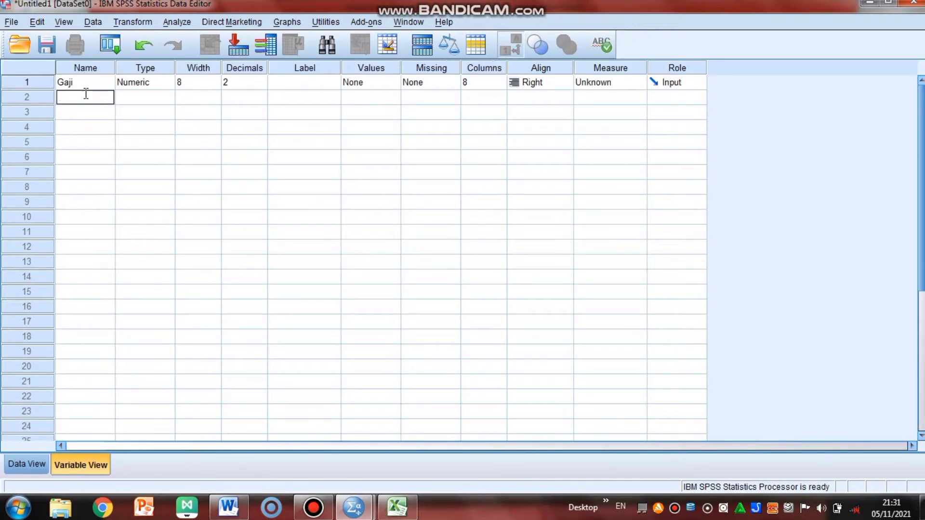
text(Jenis_Kelamin)
key(Return)
text(Masa_Kerja)
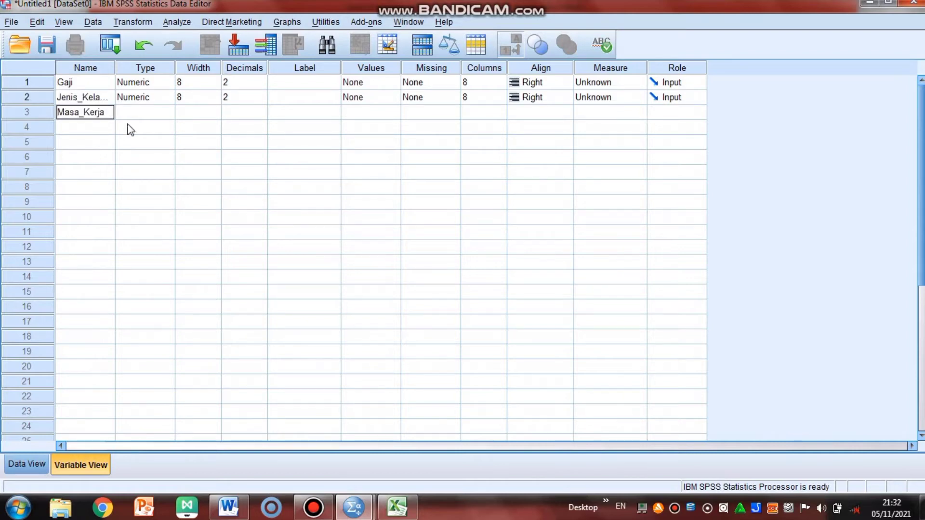
Set the decimals of the Gaji, Jenis_Kelamin and Masa_Kerja variables to 0
click(243, 98)
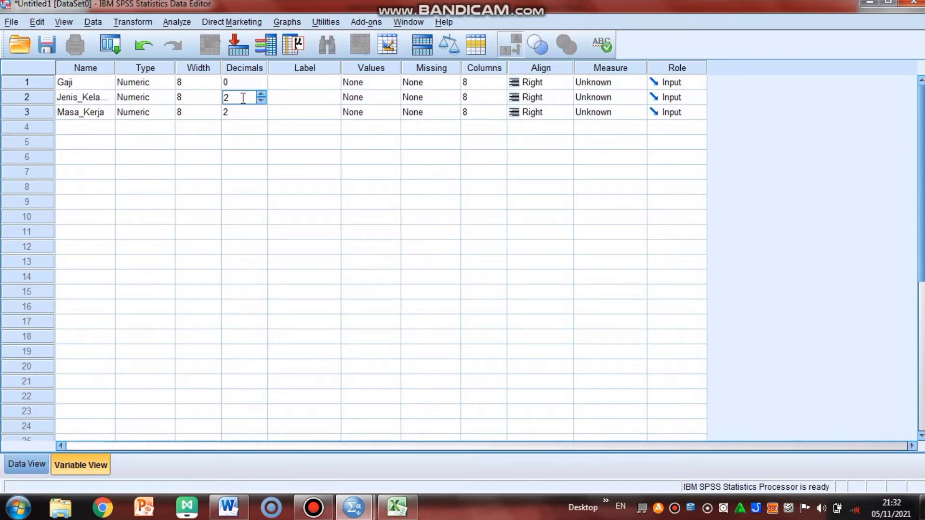
click(243, 111)
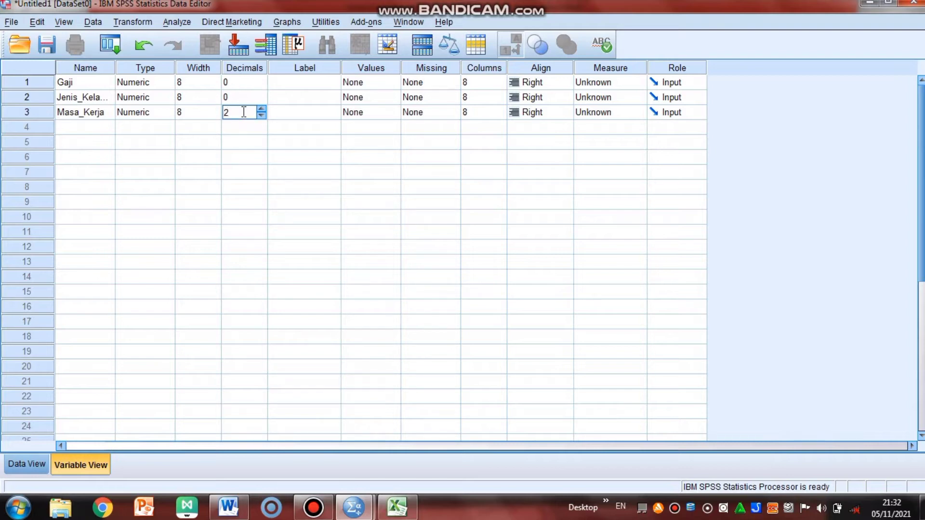
text(0)
click(239, 82)
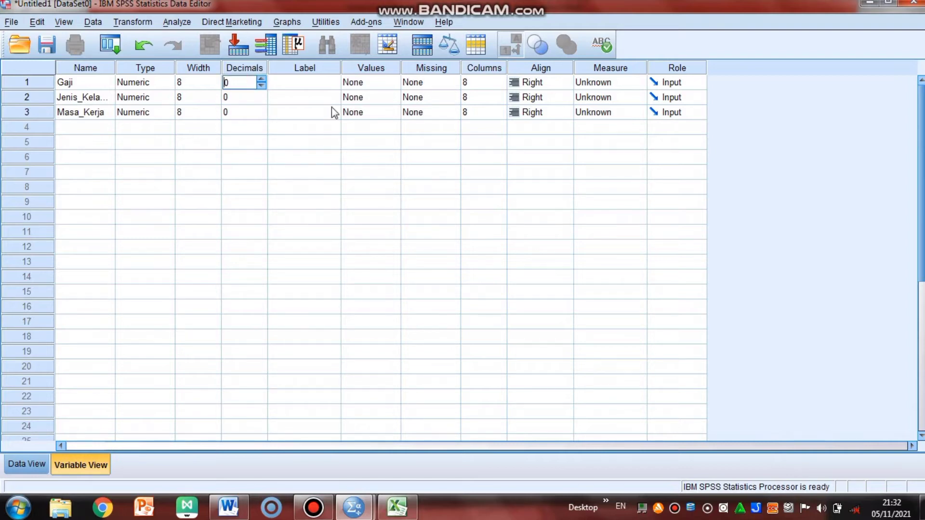
Define the value labels 1 = Perempuan and 2 = Laki-Laki for the Jenis_Kelamin variable
click(354, 97)
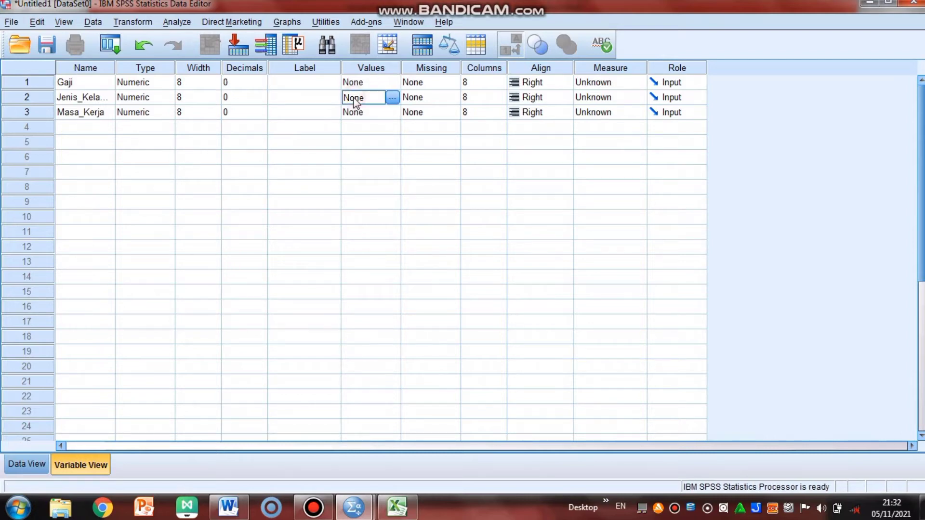
click(393, 100)
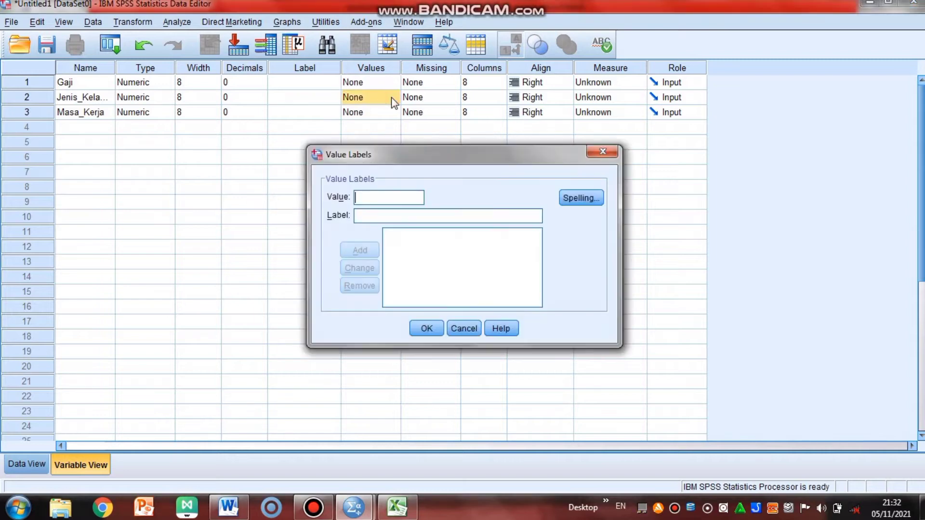
text(1)
key(Tab)
text(Perempuan)
key(Return)
text(2)
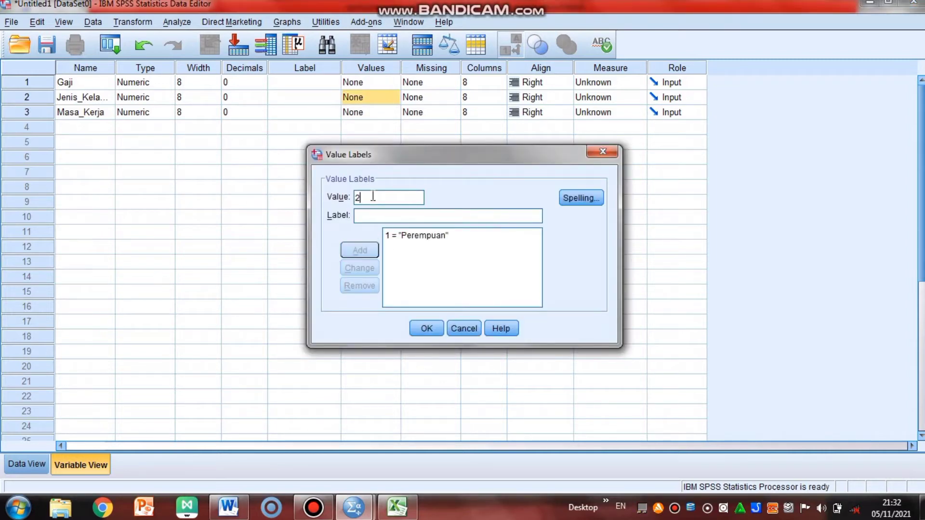
key(Tab)
text(Laki-Laki)
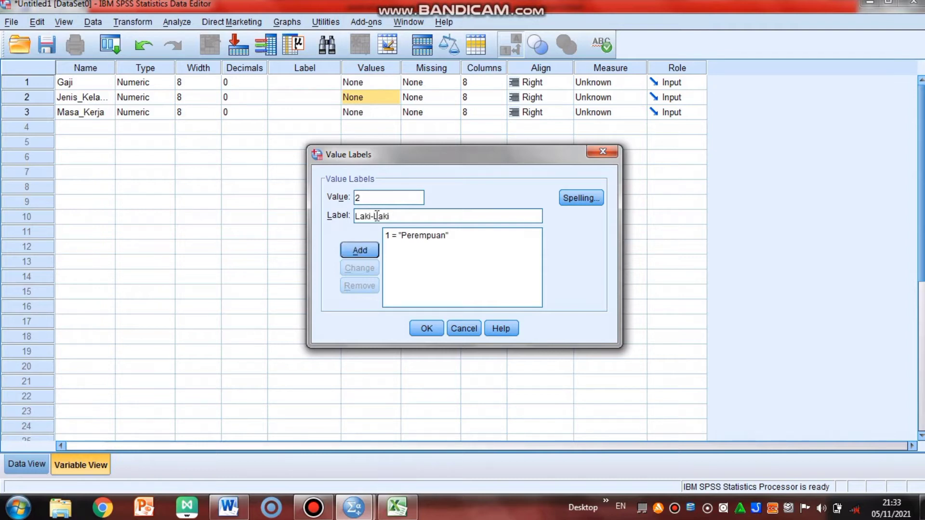
click(368, 249)
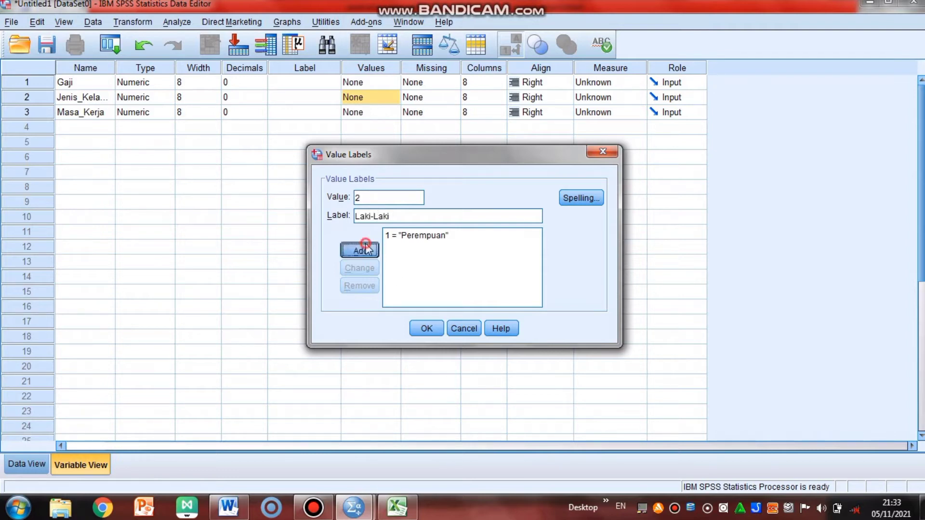
click(425, 330)
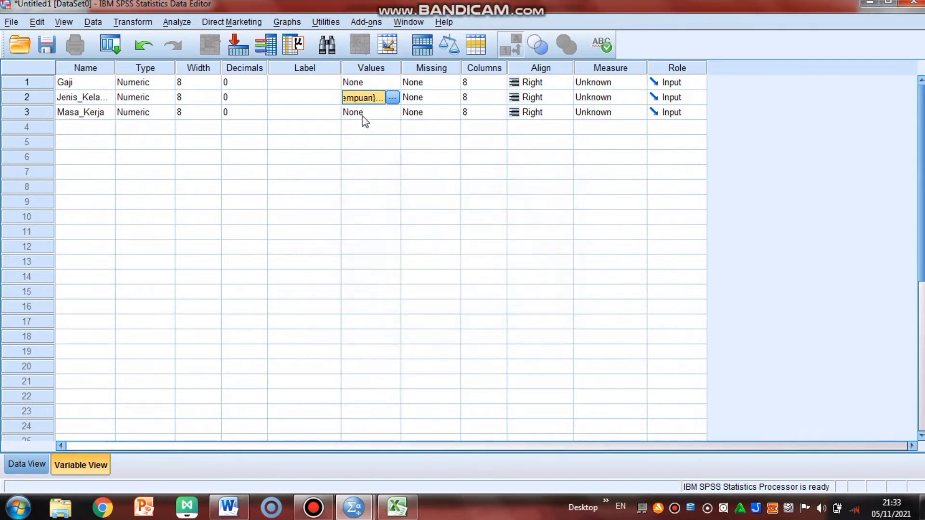
Add the value label 1 = "< 5" for the Masa_Kerja variable
click(362, 113)
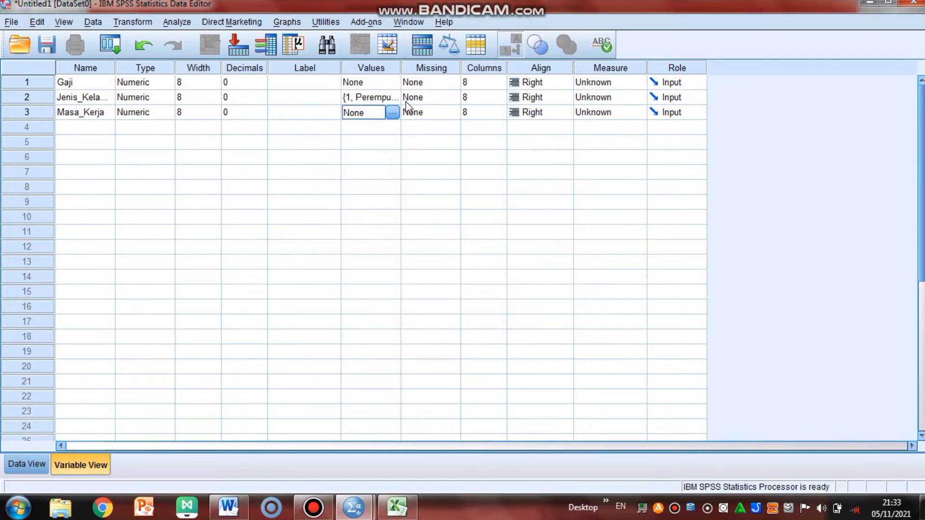
click(393, 113)
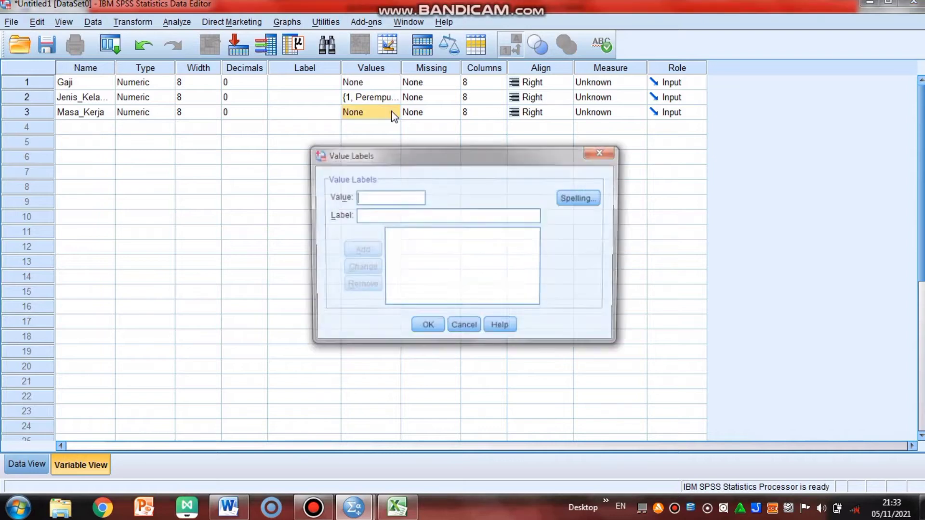
text(1)
click(379, 217)
text(<)
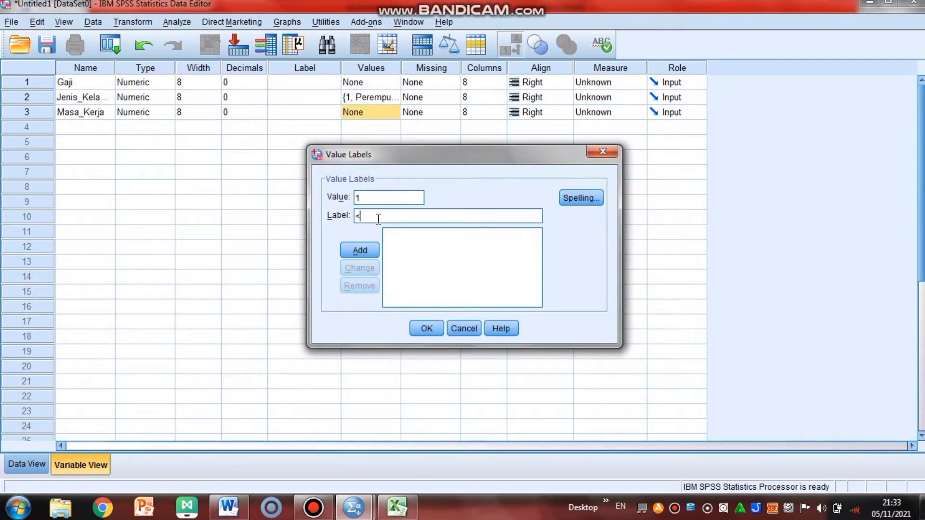
text( 5)
click(357, 247)
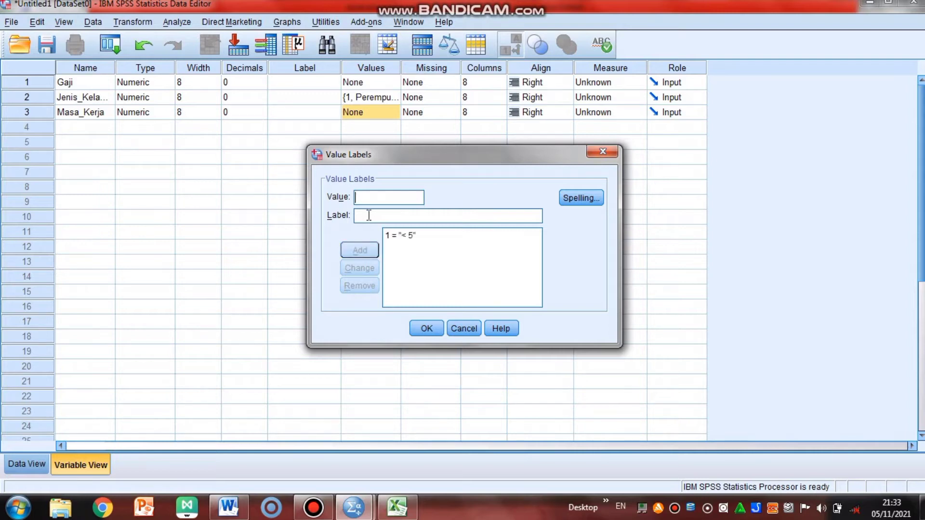
Add the Masa_Kerja value labels 2 = "6-10" and 3 = "> 10" and apply the set of labels
text(2)
click(369, 215)
text(6-)
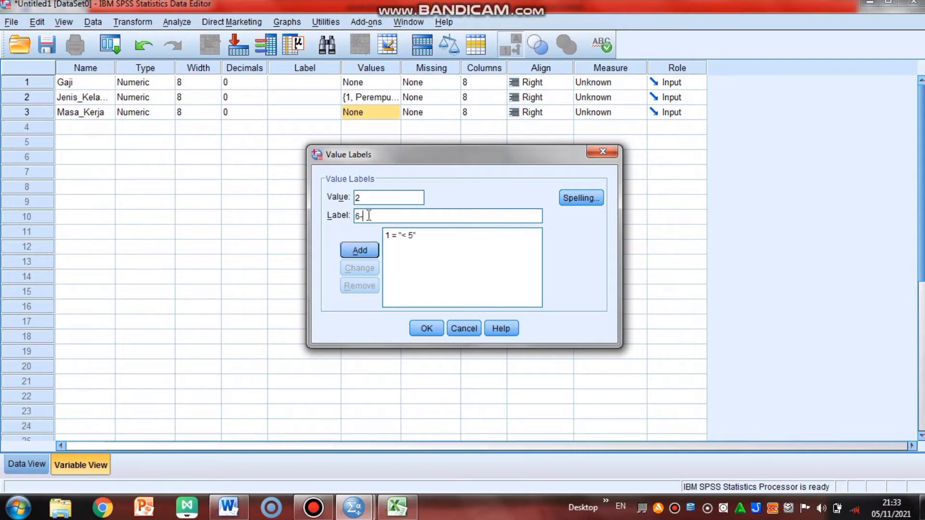
text(10)
click(360, 250)
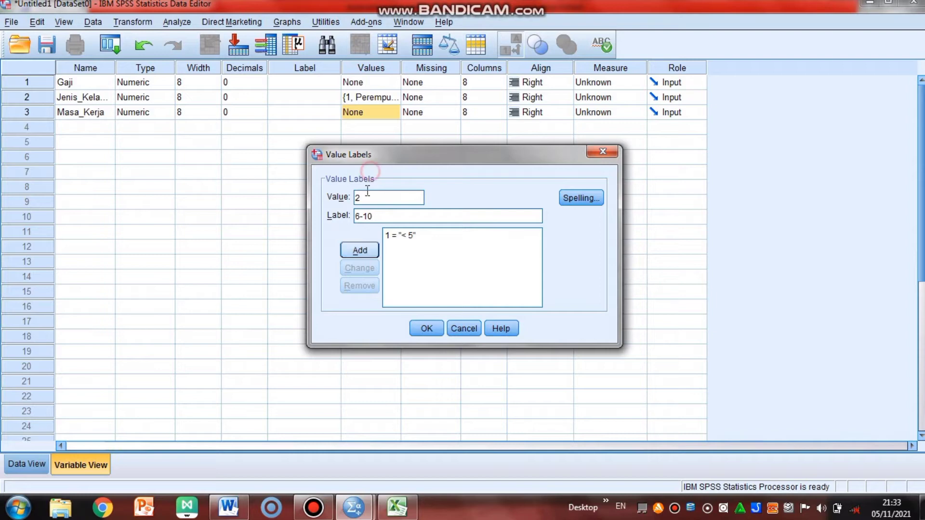
text(3)
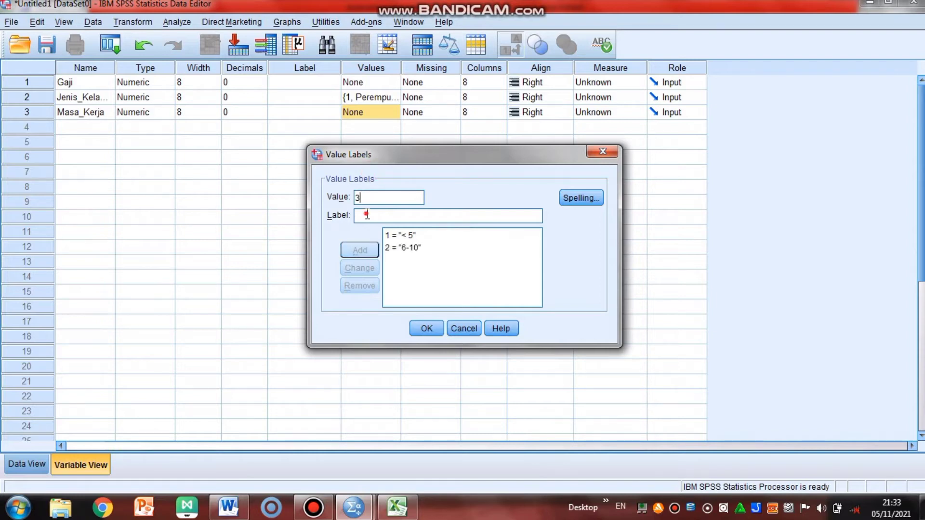
click(368, 215)
text(> 10)
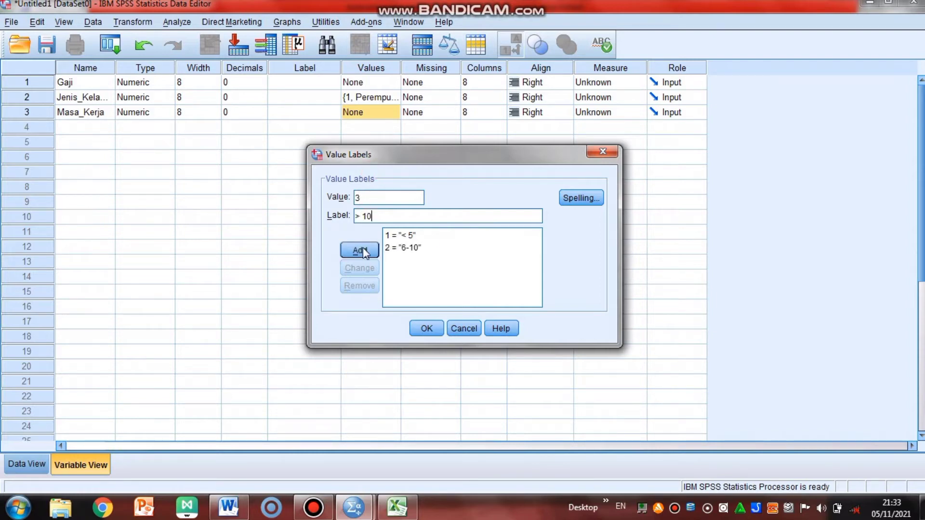
click(427, 329)
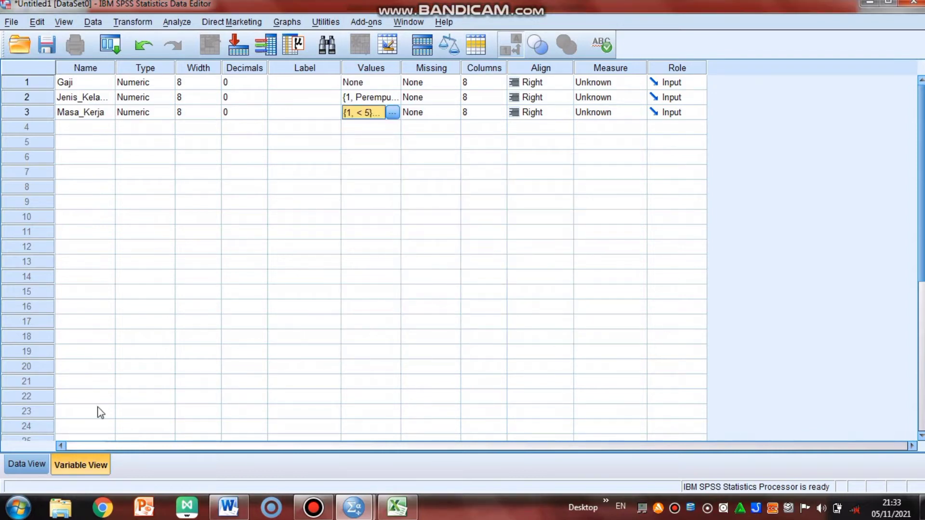
Copy the GAJI values in K2:K46 of the Excel sheet and paste them into the Gaji column in SPSS from row 1
click(36, 464)
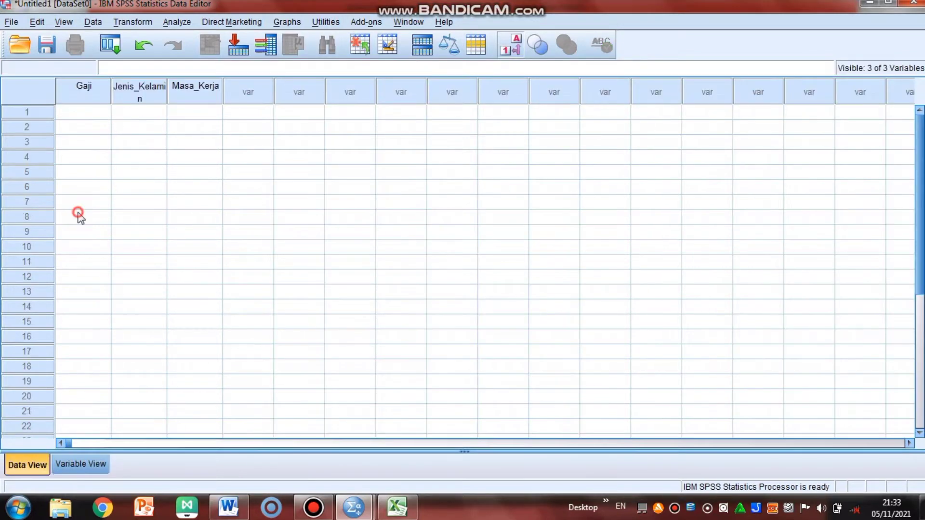
click(397, 508)
drag(664, 145, 668, 311)
right_click(674, 307)
click(704, 82)
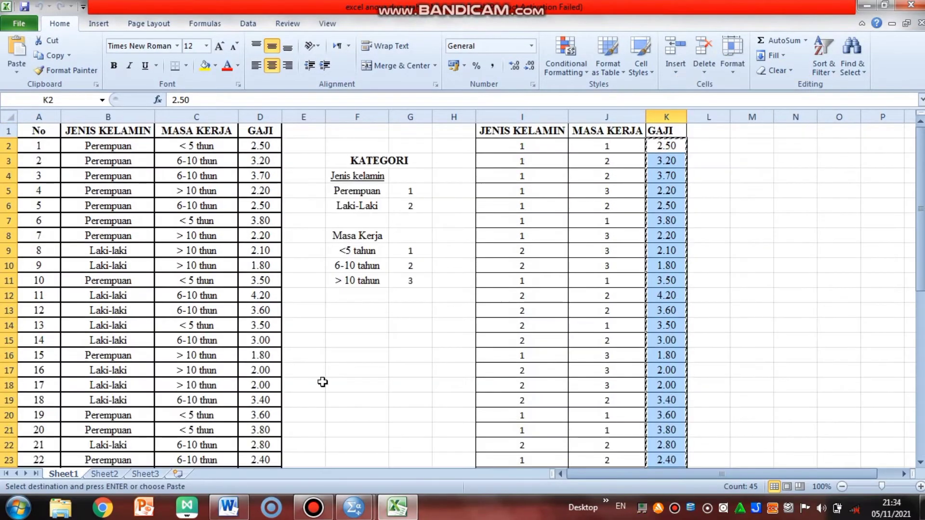
mouse_move(354, 507)
click(323, 452)
right_click(93, 113)
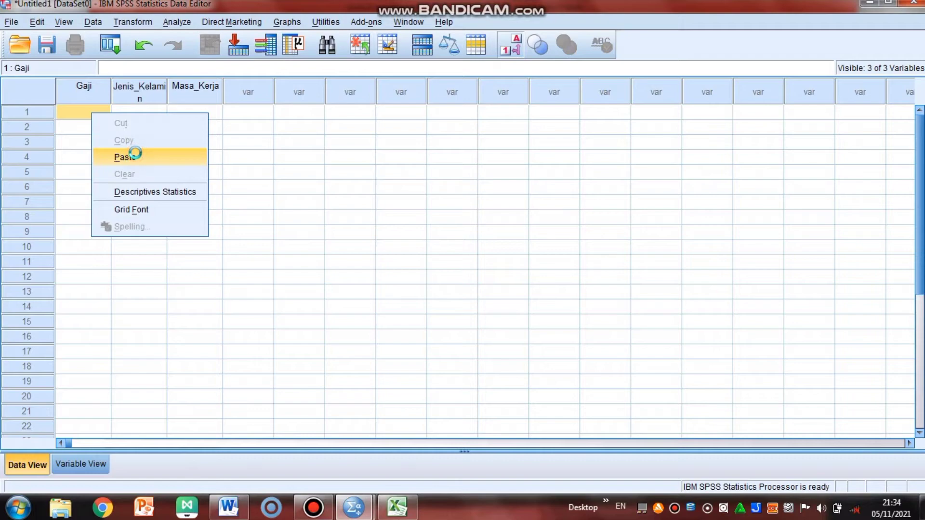
click(135, 155)
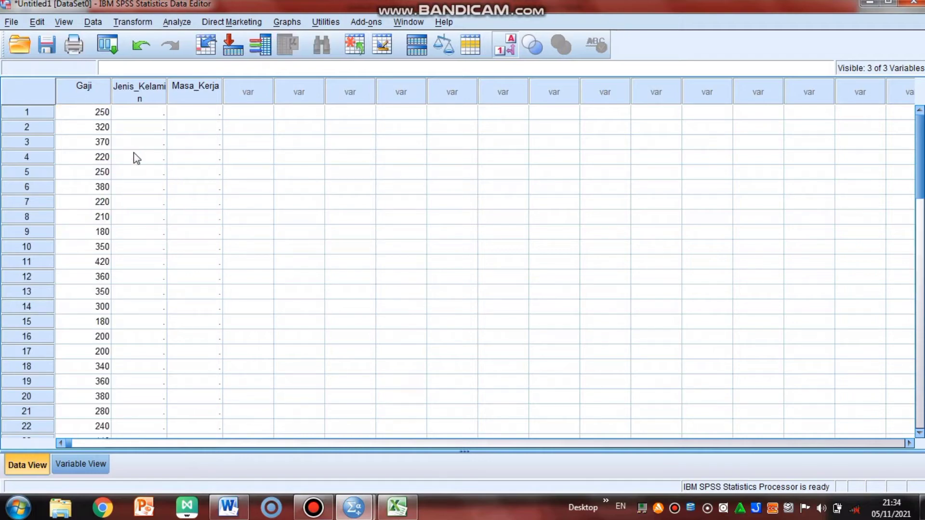
Copy the coded JENIS KELAMIN values in I2:I46 from Excel into the Jenis_Kelamin column in SPSS
key(alt+Tab)
drag(522, 146, 547, 437)
key(ctrl+c)
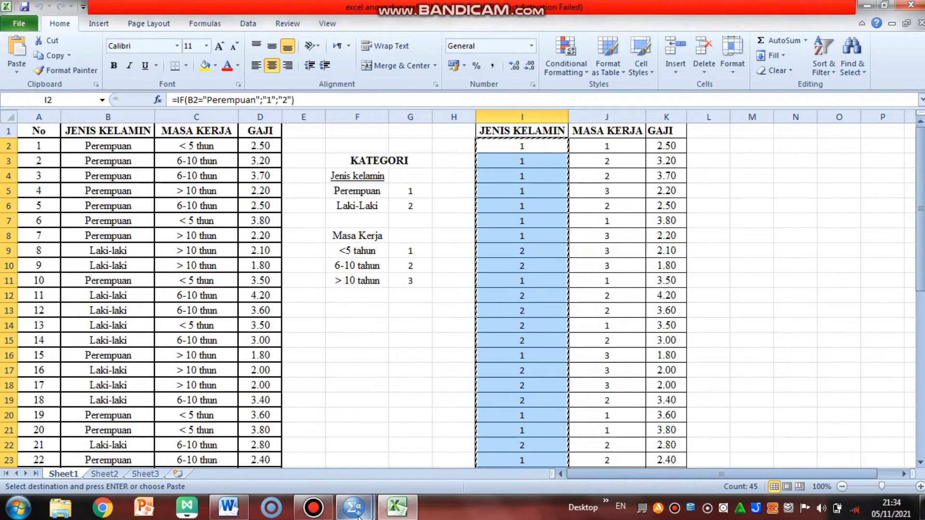
key(alt+Tab)
right_click(150, 112)
click(182, 155)
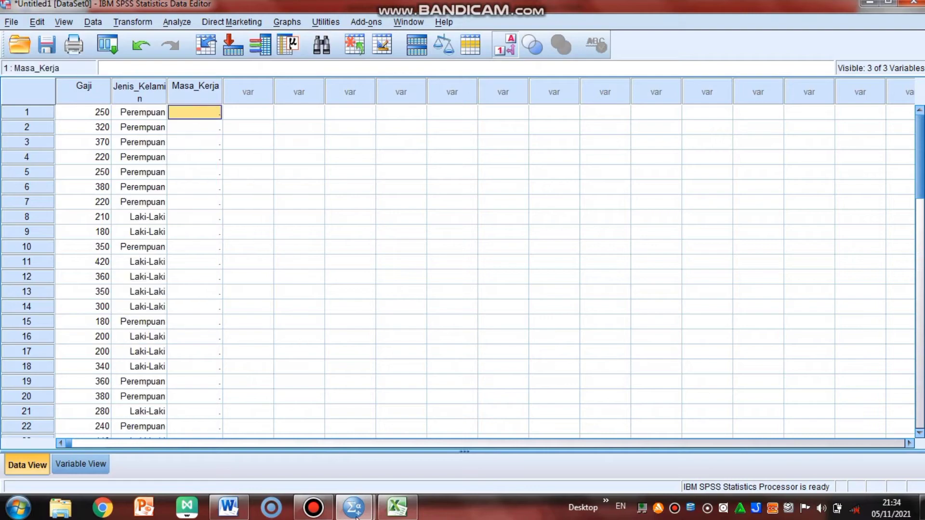
Copy the coded MASA KERJA values in J2:J46 from Excel into the Masa_Kerja column in SPSS
click(397, 506)
drag(607, 147, 621, 444)
right_click(628, 208)
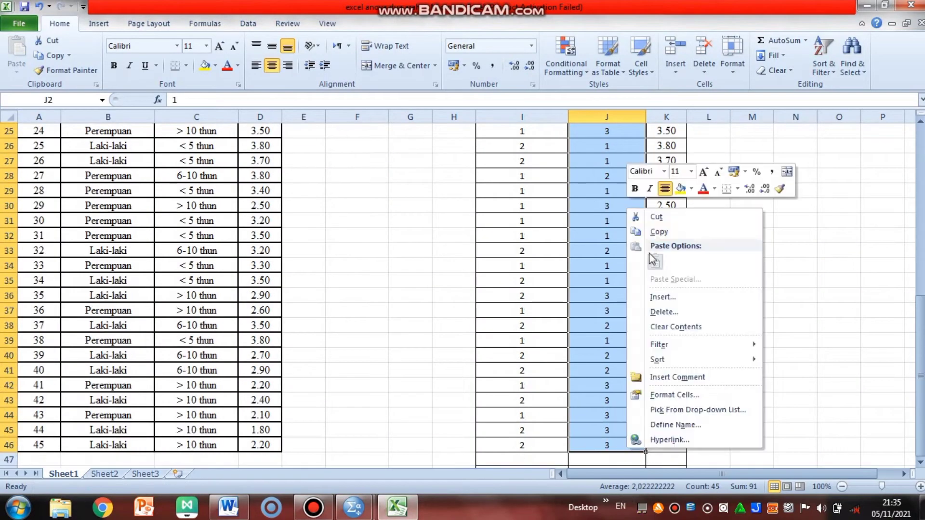
click(658, 232)
scroll(659, 231, up, 8)
click(355, 507)
right_click(207, 112)
click(239, 157)
click(260, 173)
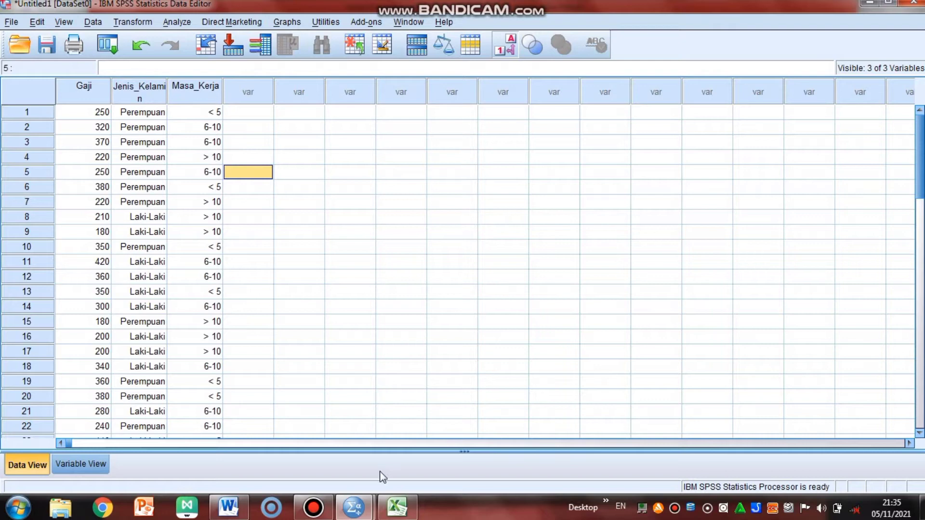
mouse_move(397, 507)
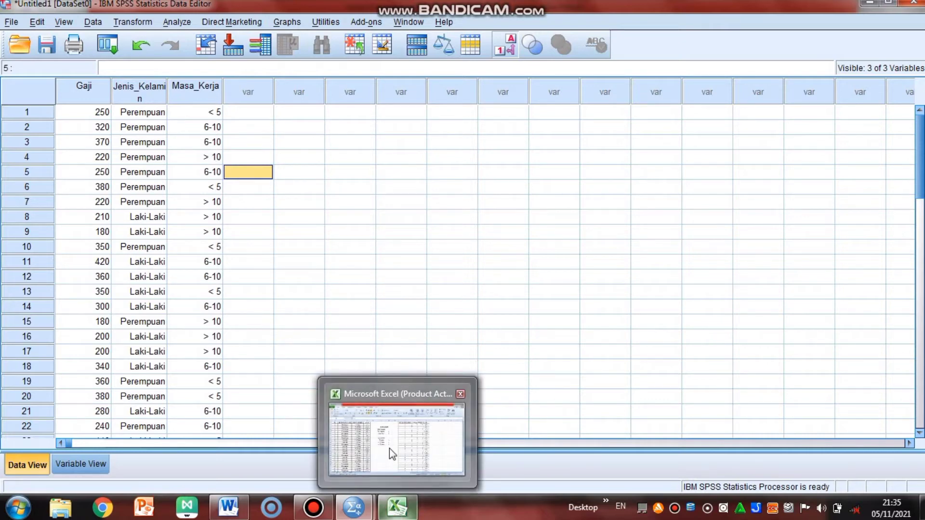
mouse_move(389, 448)
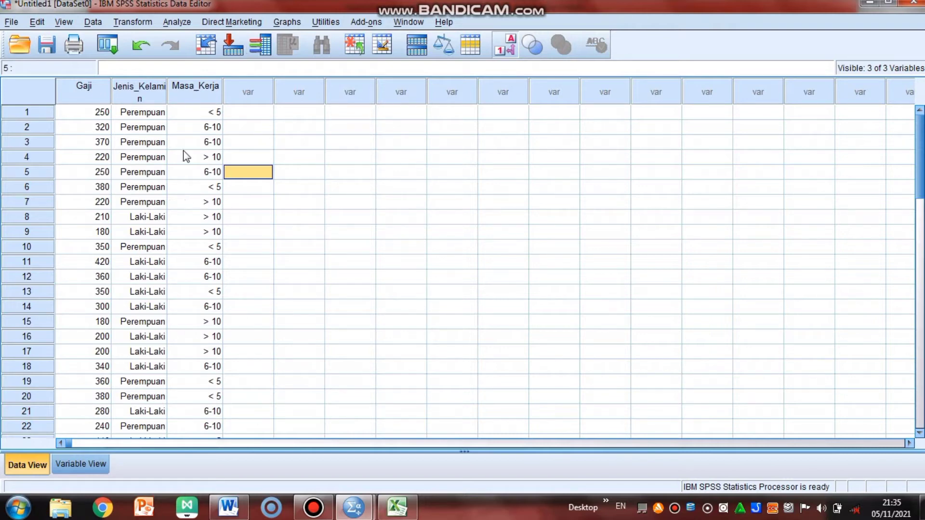
click(190, 111)
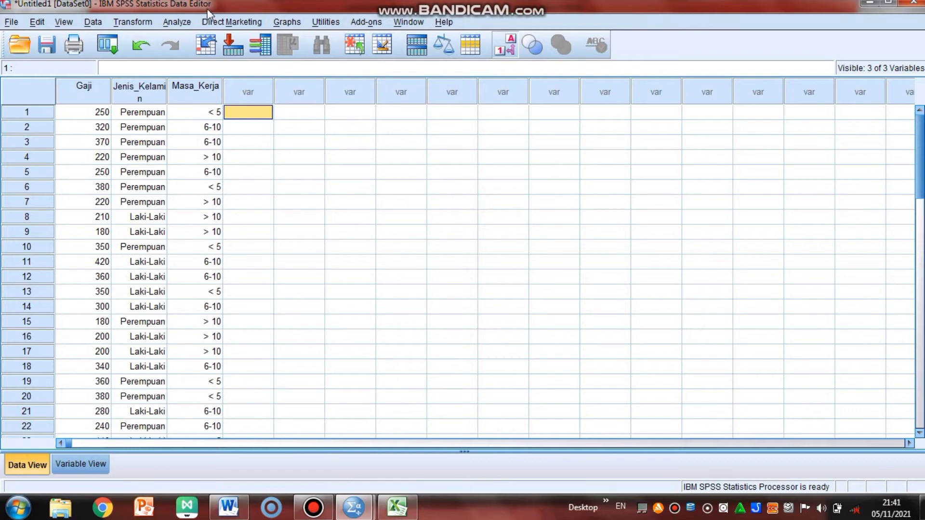
Set up a univariate general linear model with Gaji as dependent variable and Jenis_Kelamin and Masa_Kerja as fixed factors
click(181, 22)
mouse_move(228, 103)
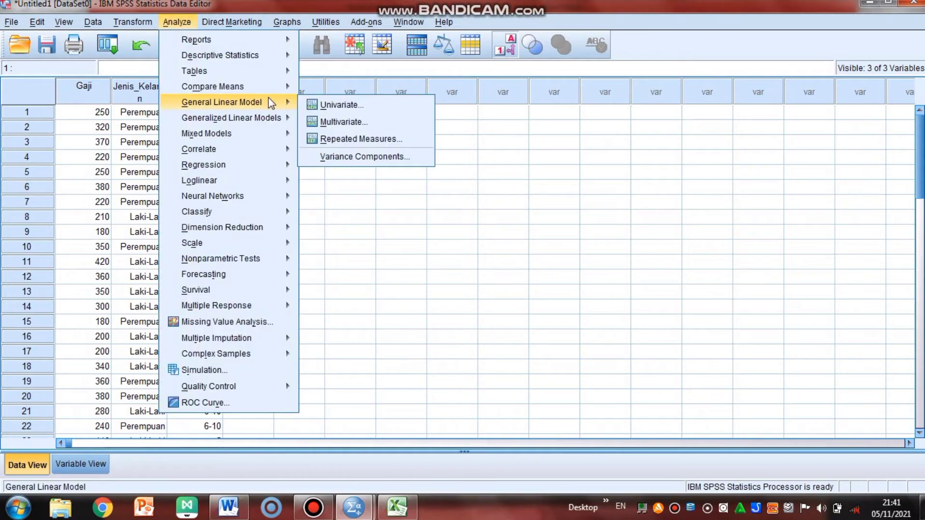
click(307, 103)
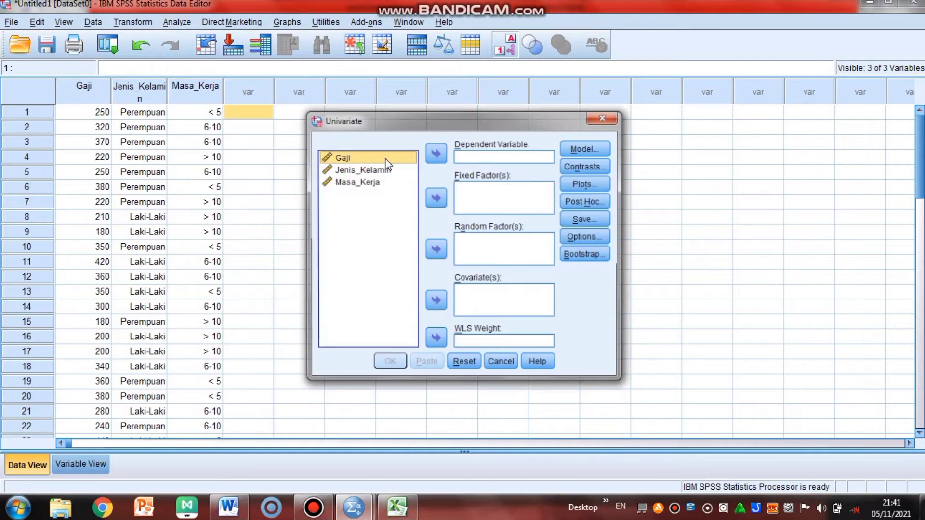
click(442, 154)
click(365, 157)
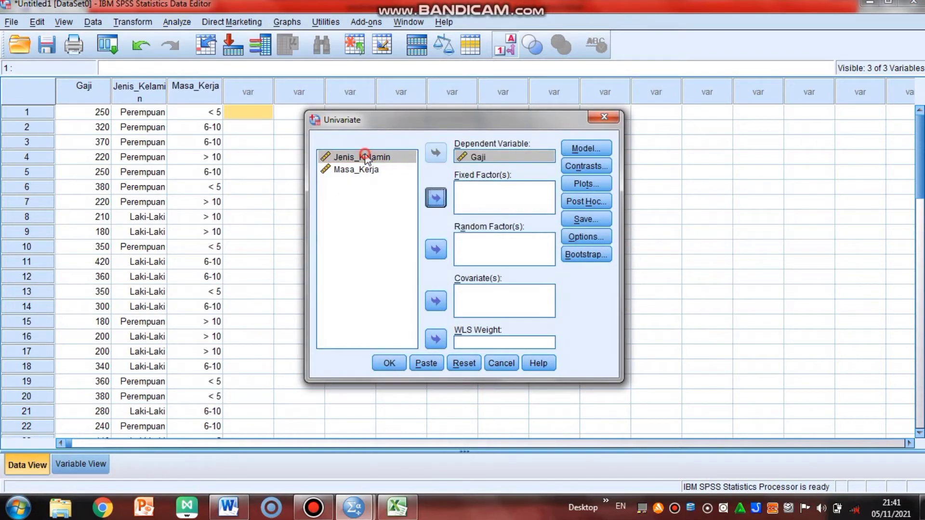
click(436, 198)
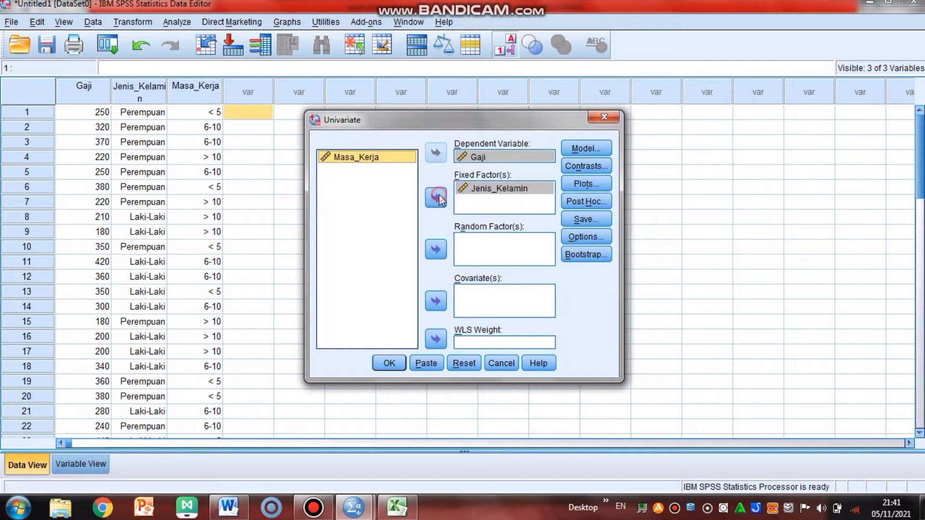
click(439, 198)
Save the standardized residuals from the univariate model, run the analysis and return to the data sheet
click(584, 220)
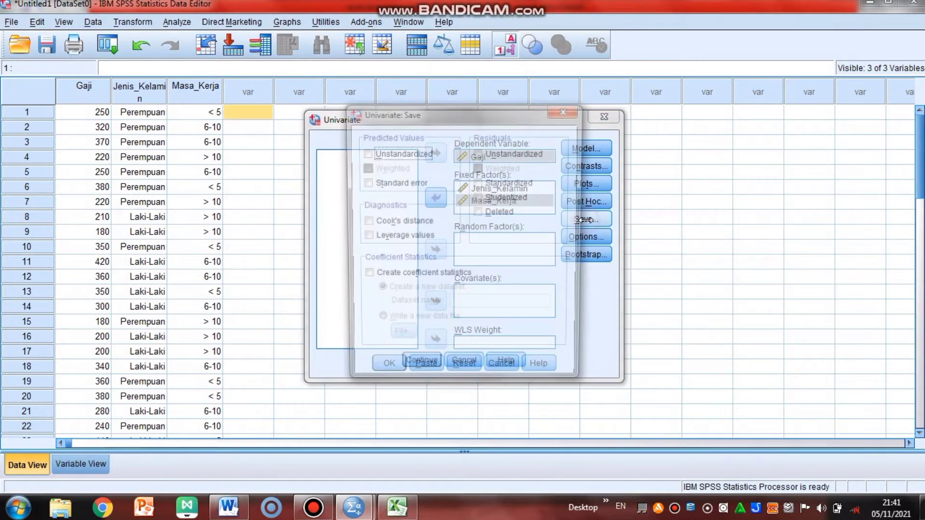
click(478, 183)
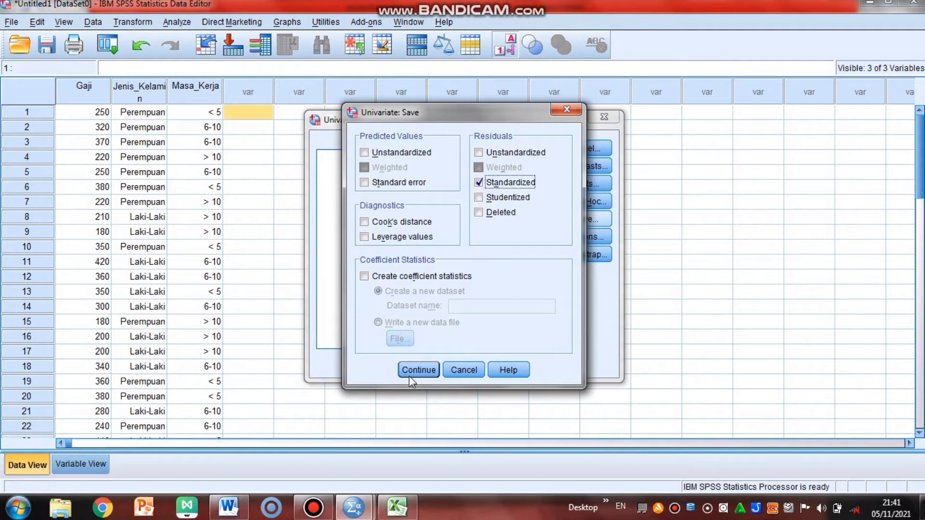
click(391, 363)
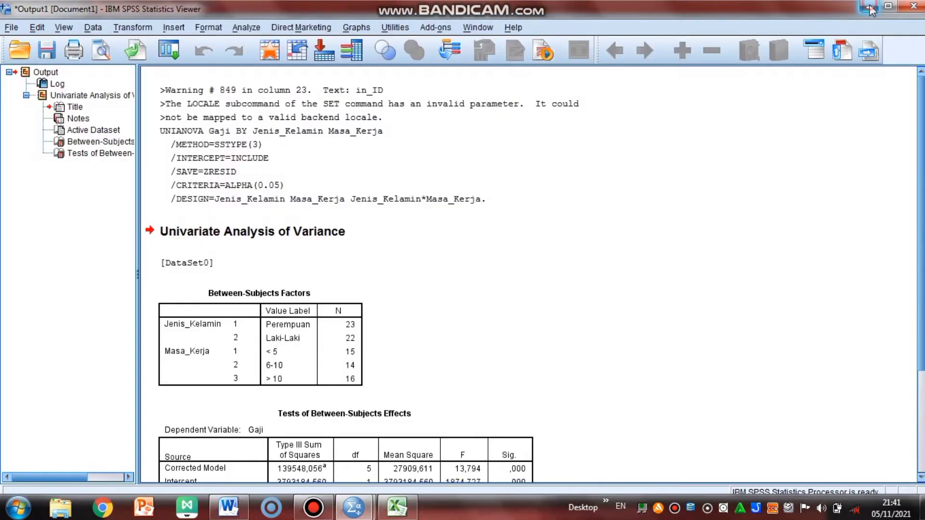
click(577, 61)
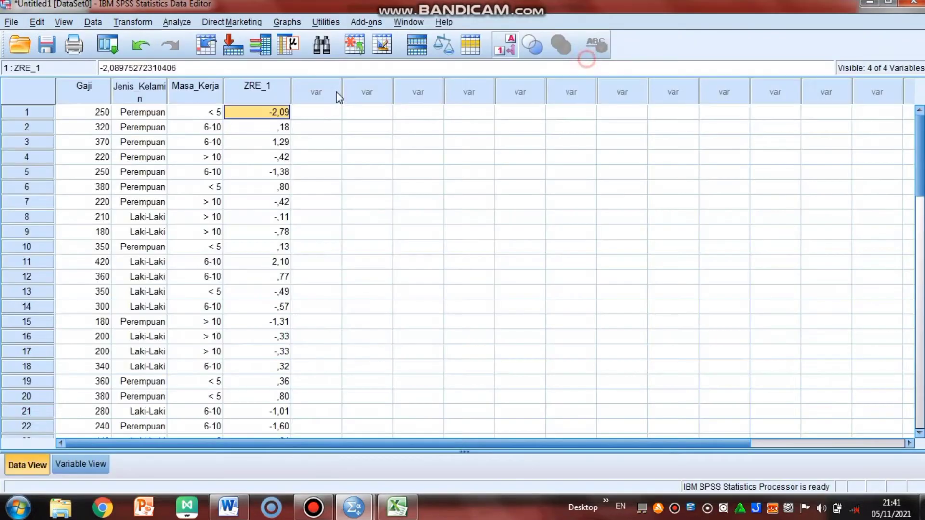
Start an Explore analysis with the standardized residual for Gaji as the dependent variable
click(303, 108)
click(177, 20)
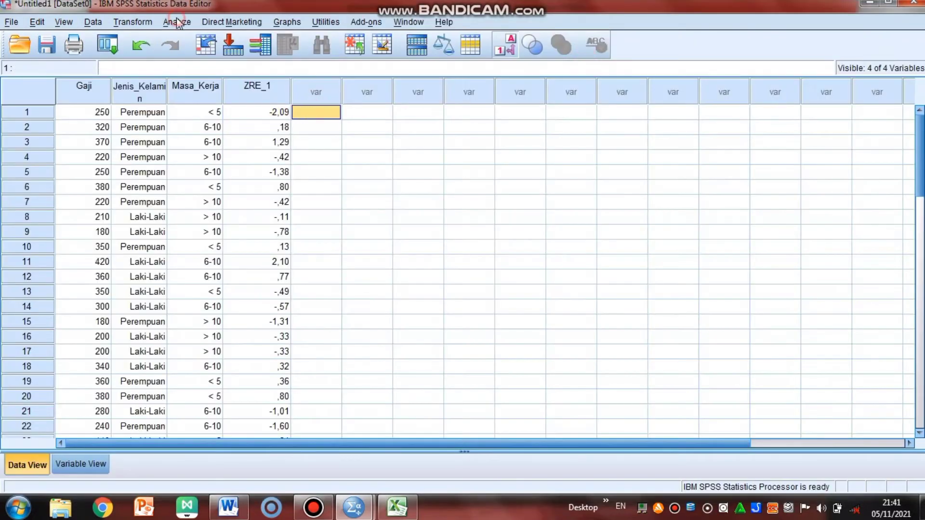
mouse_move(231, 56)
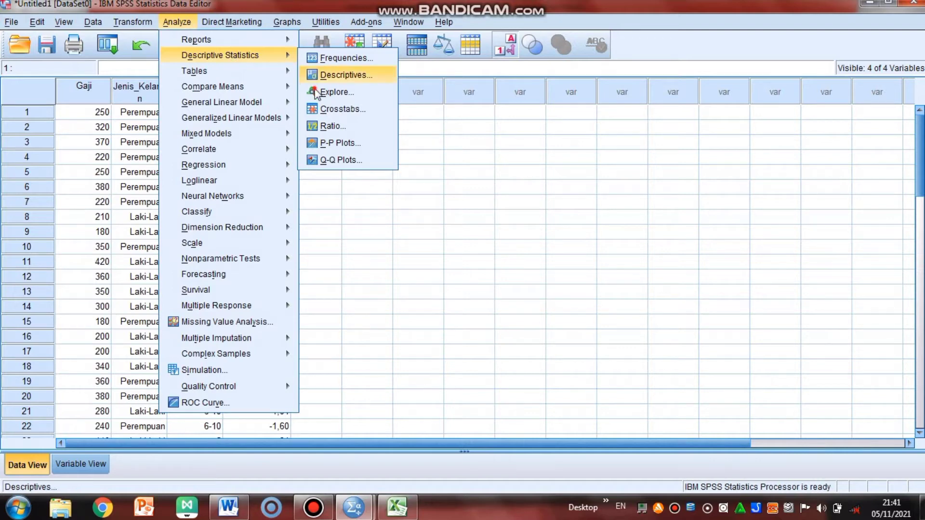
key(Return)
click(365, 271)
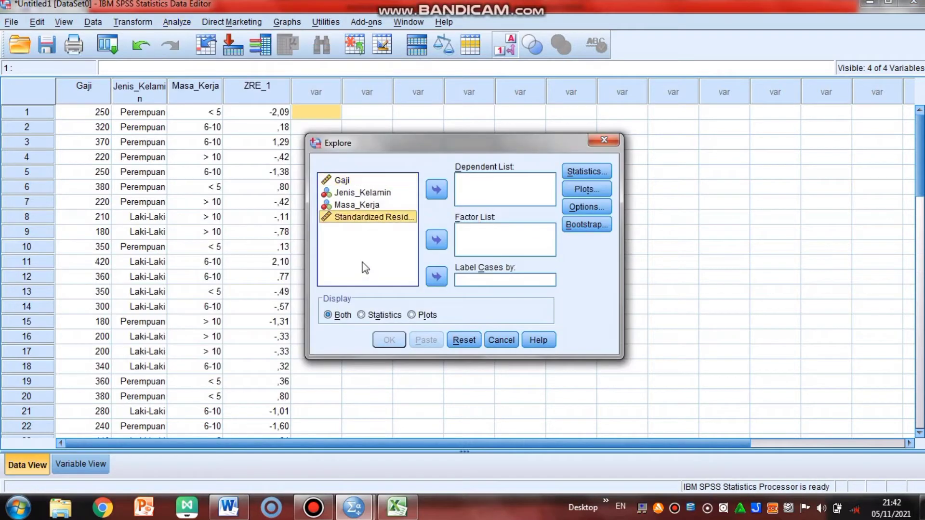
click(437, 191)
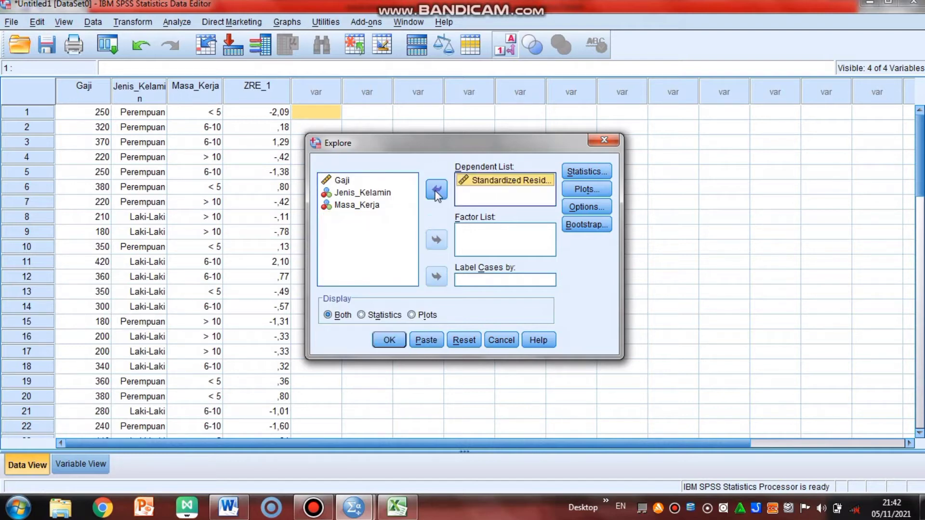
Include normality plots with tests in the Explore analysis and run it
click(586, 189)
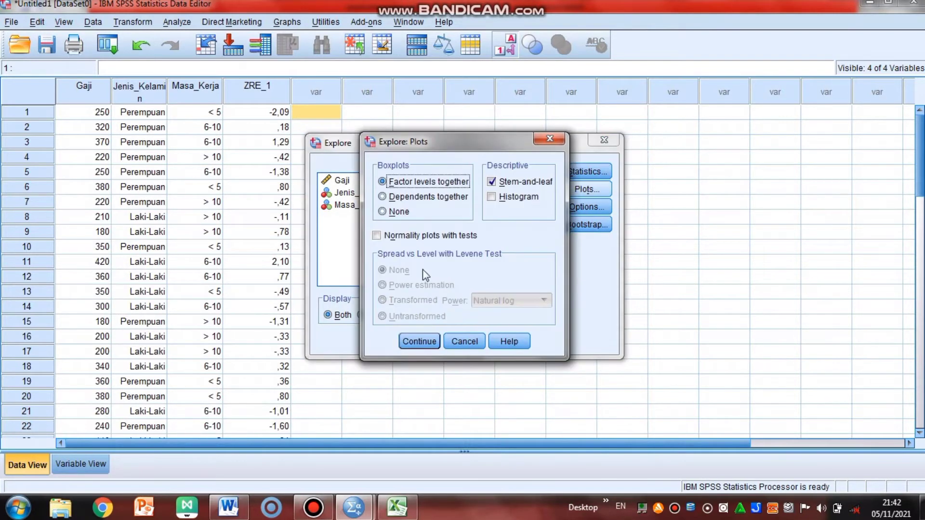
click(381, 237)
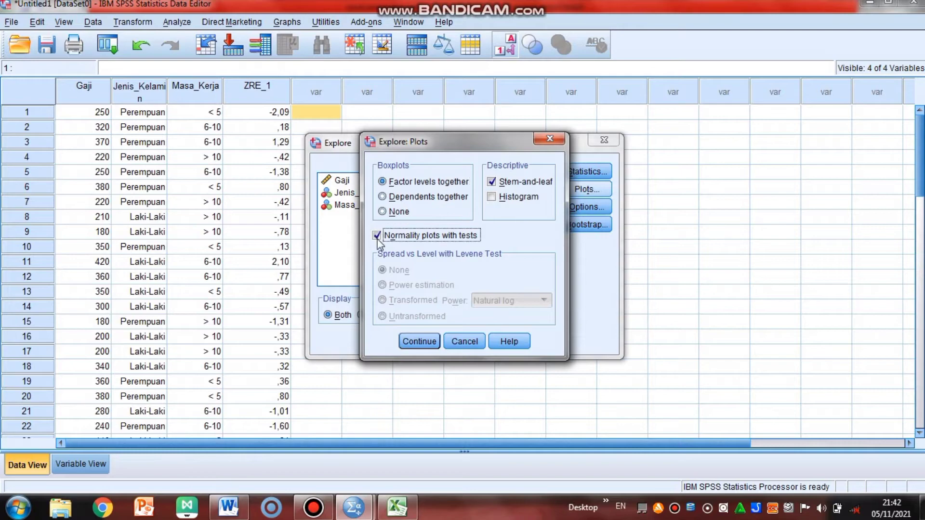
click(410, 347)
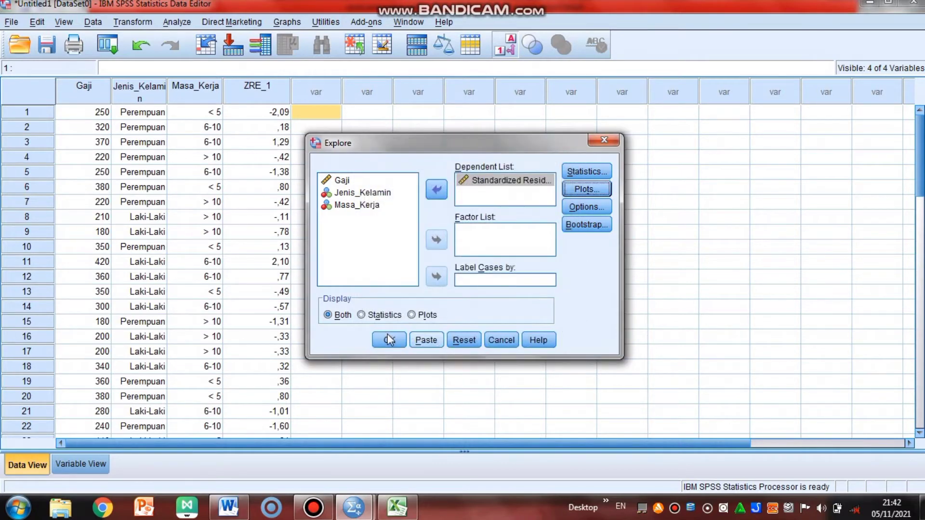
click(388, 339)
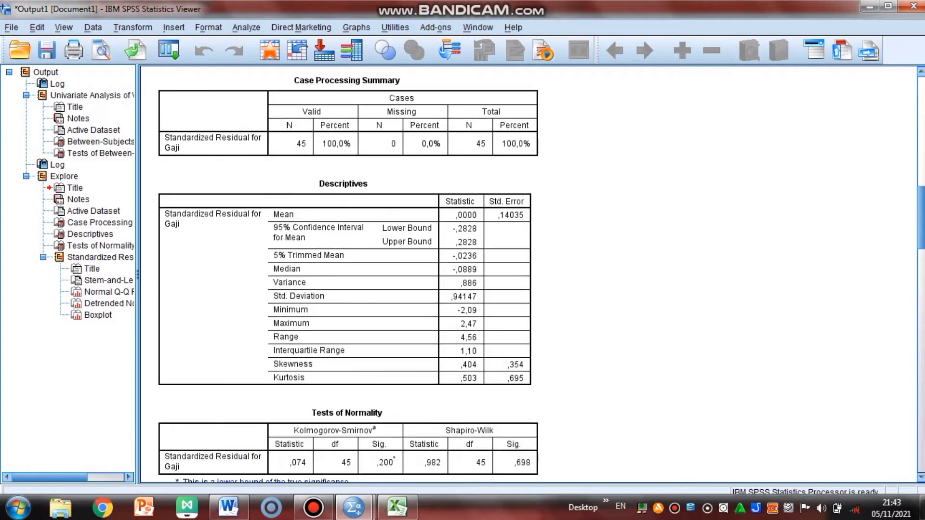
Examine the Tests of Normality table for the standardized residual in the output
scroll(536, 274, down, 10)
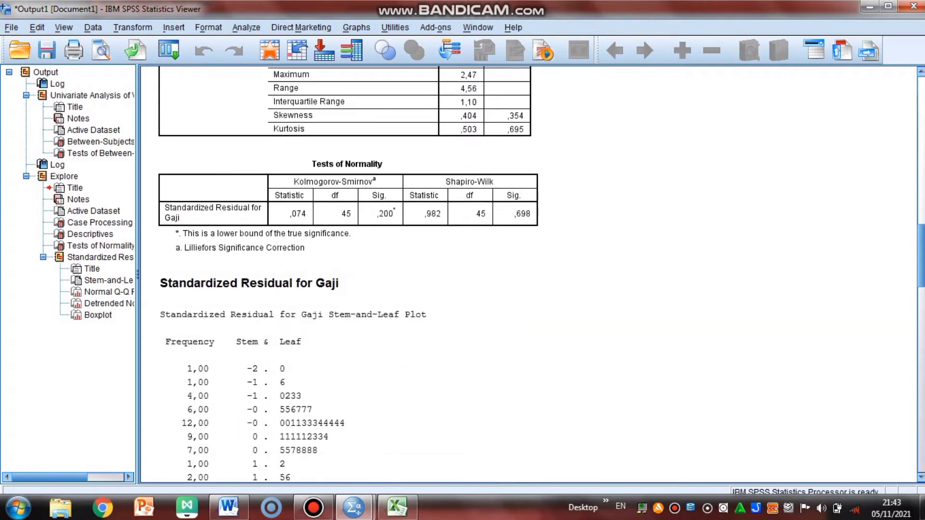
scroll(536, 273, up, 3)
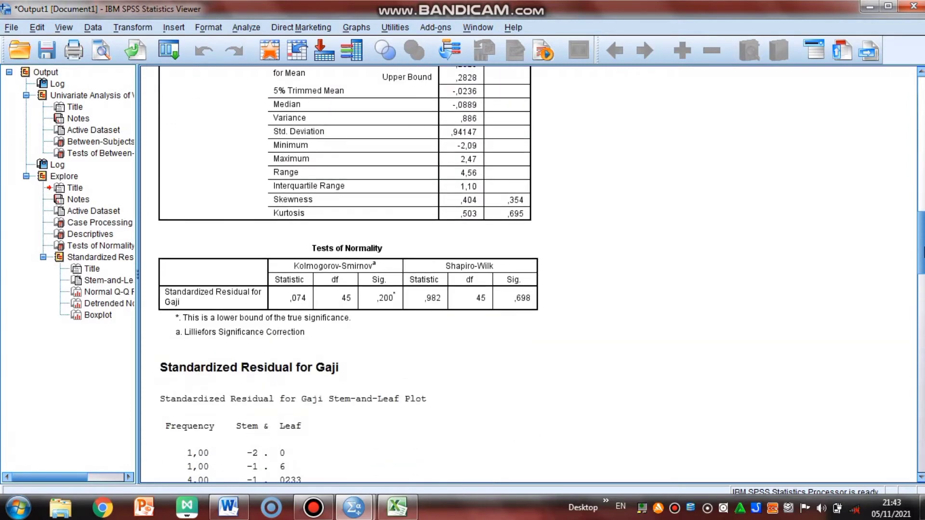
scroll(389, 272, down, 1)
click(388, 272)
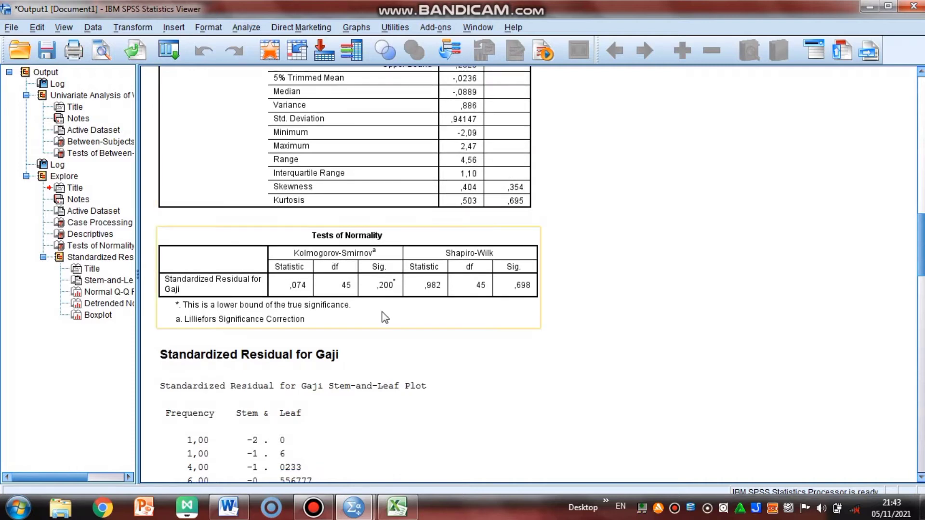
click(437, 173)
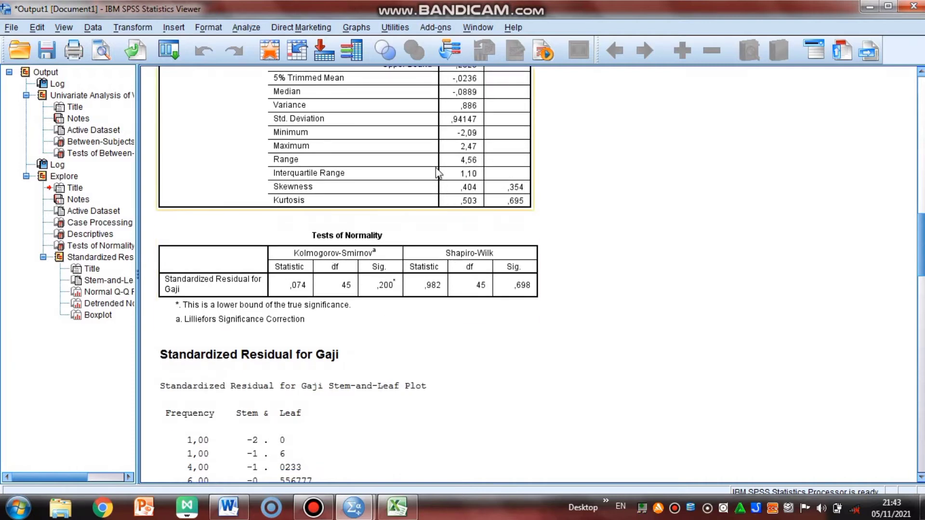
click(413, 242)
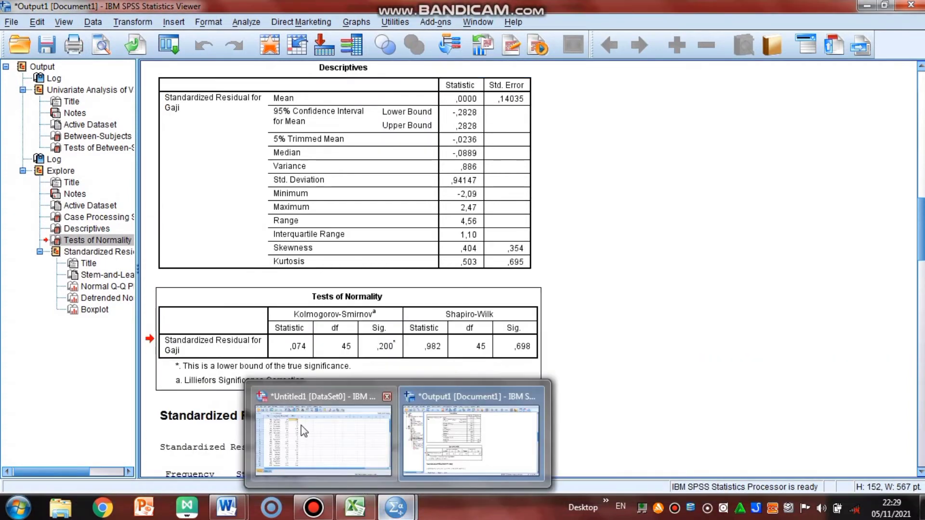
Reopen the univariate general linear model from the data sheet and turn off saving of standardized residuals
click(304, 430)
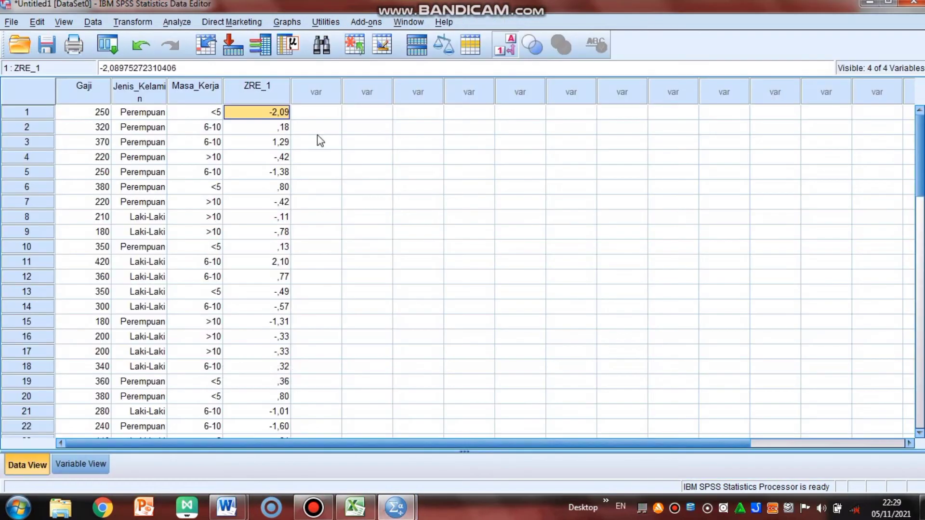
click(232, 21)
click(174, 22)
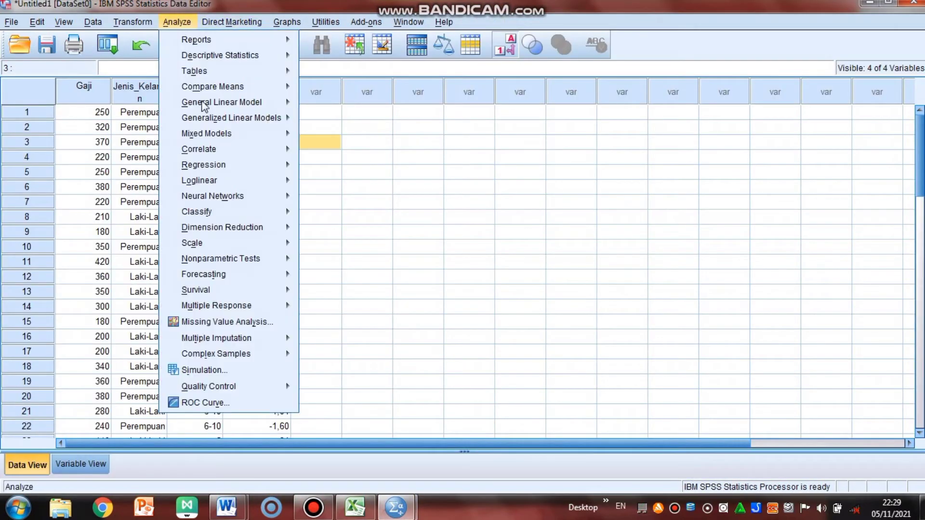
mouse_move(205, 106)
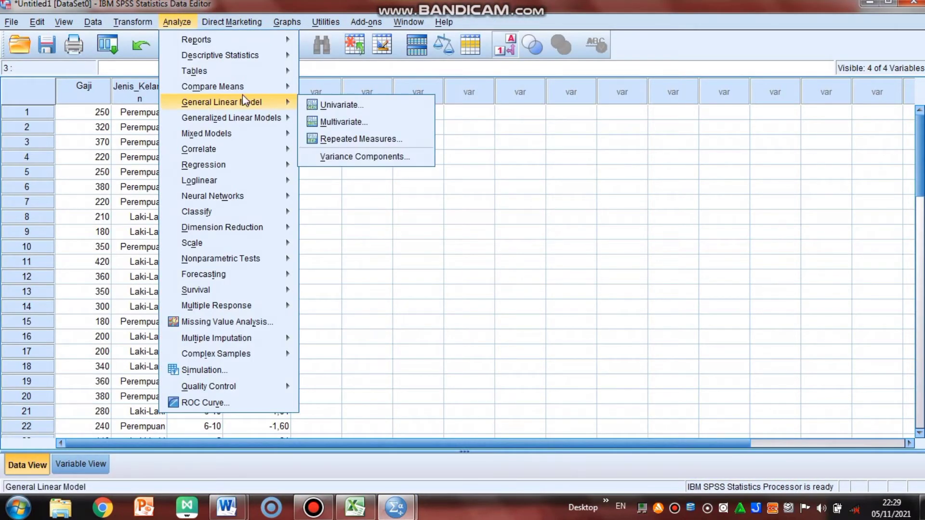
click(313, 105)
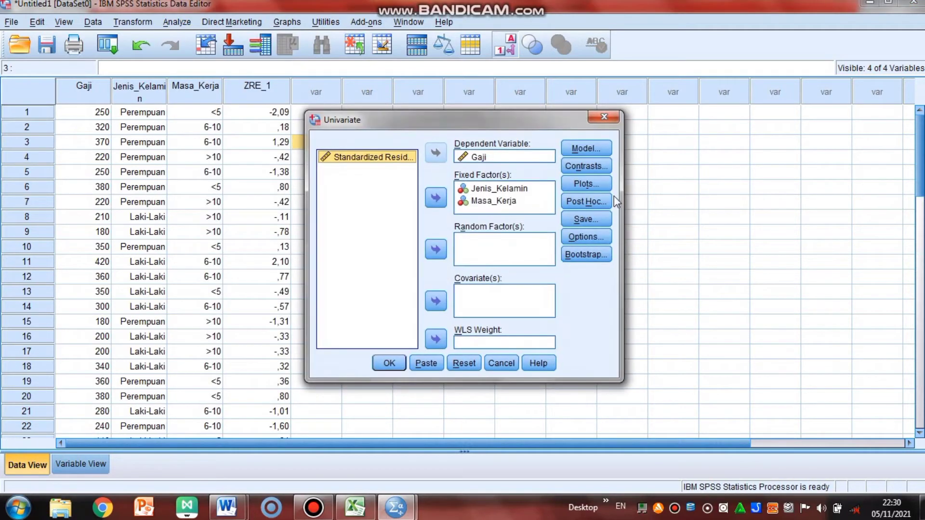
click(586, 219)
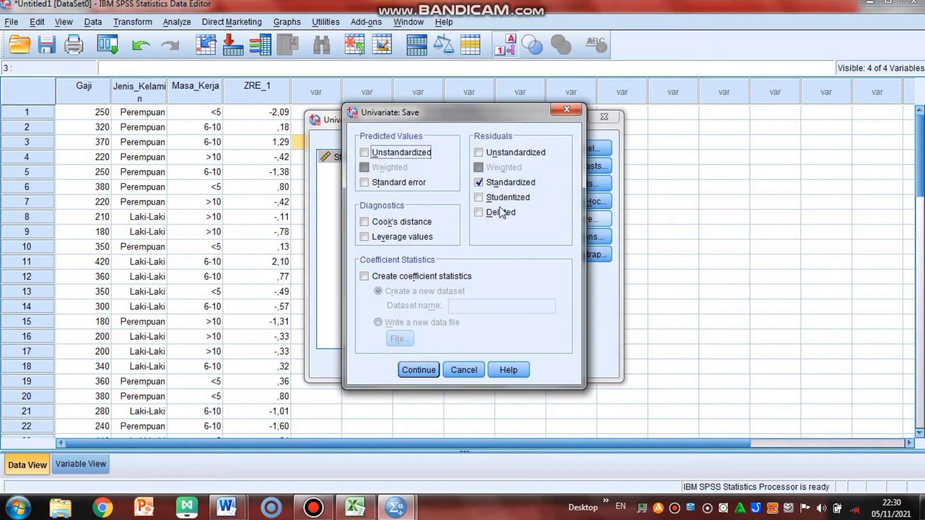
click(478, 182)
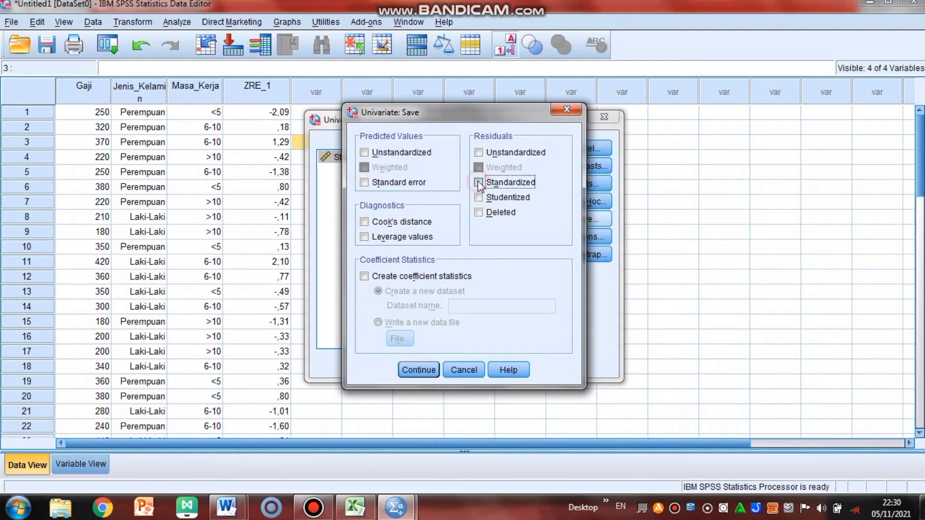
click(419, 370)
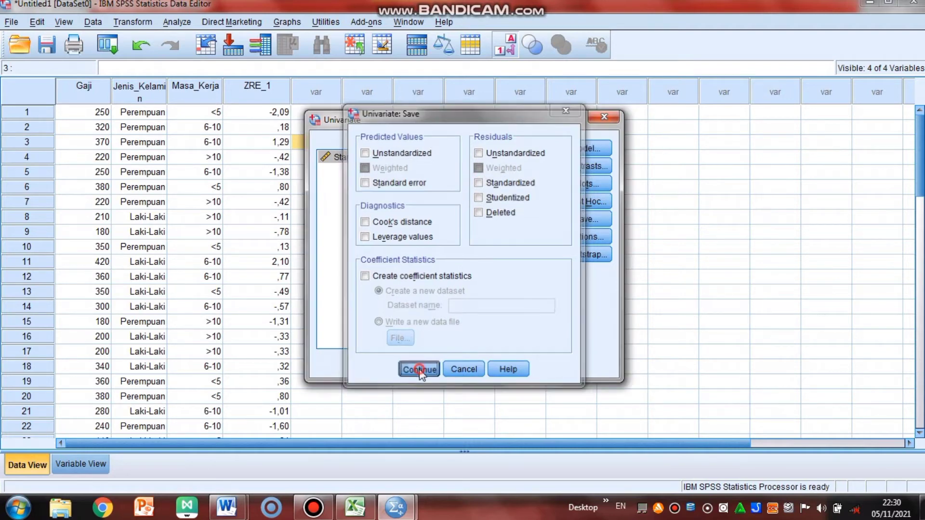
Display estimated marginal means for Jenis_Kelamin, Masa_Kerja and the Jenis_Kelamin*Masa_Kerja interaction in the univariate options
click(586, 237)
click(394, 161)
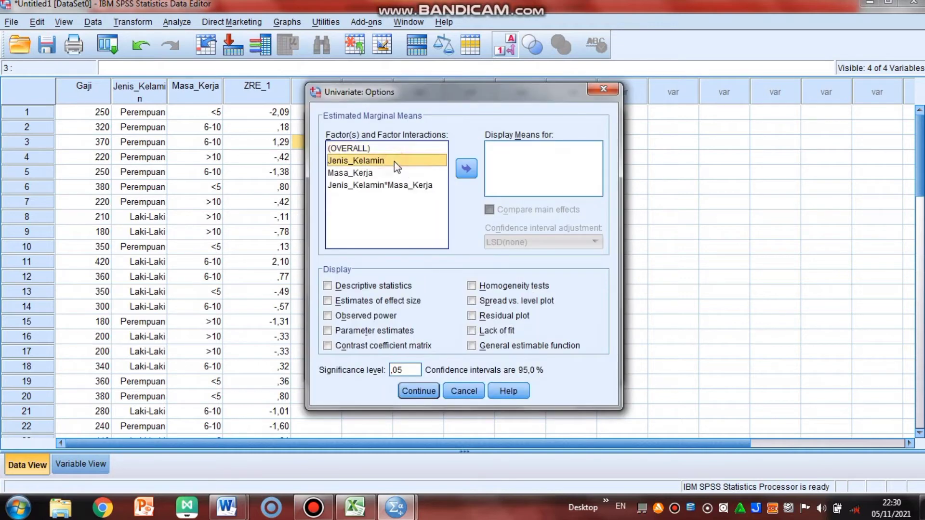
ctrl+click(395, 172)
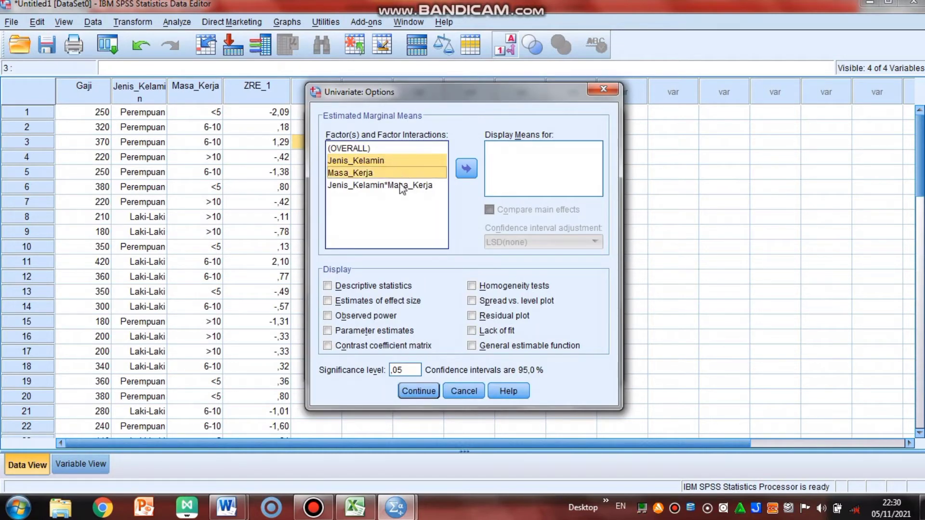
ctrl+click(402, 186)
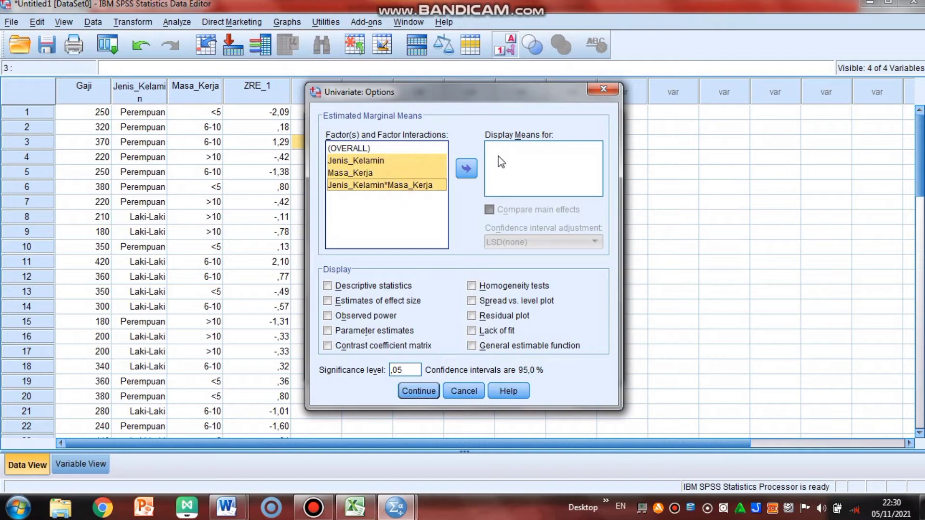
click(466, 168)
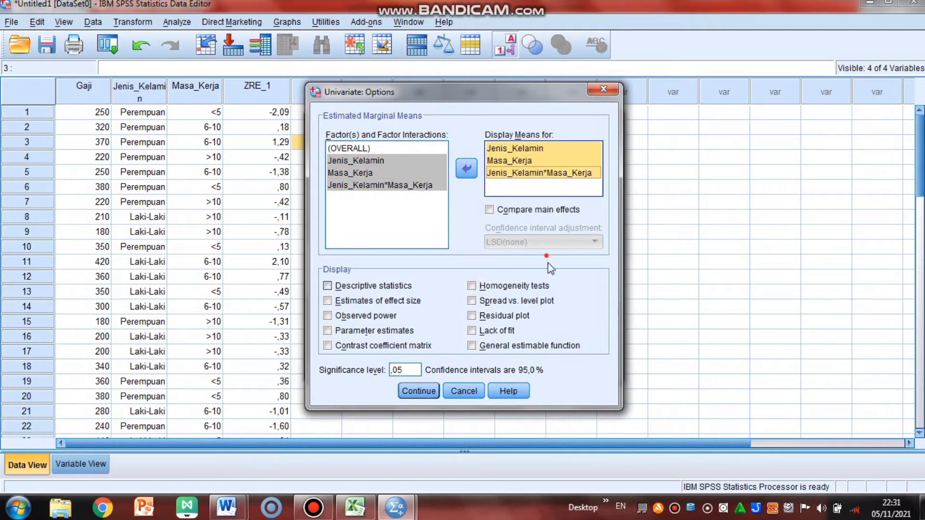
Enable descriptive statistics and homogeneity tests for the univariate model and apply the options
click(327, 287)
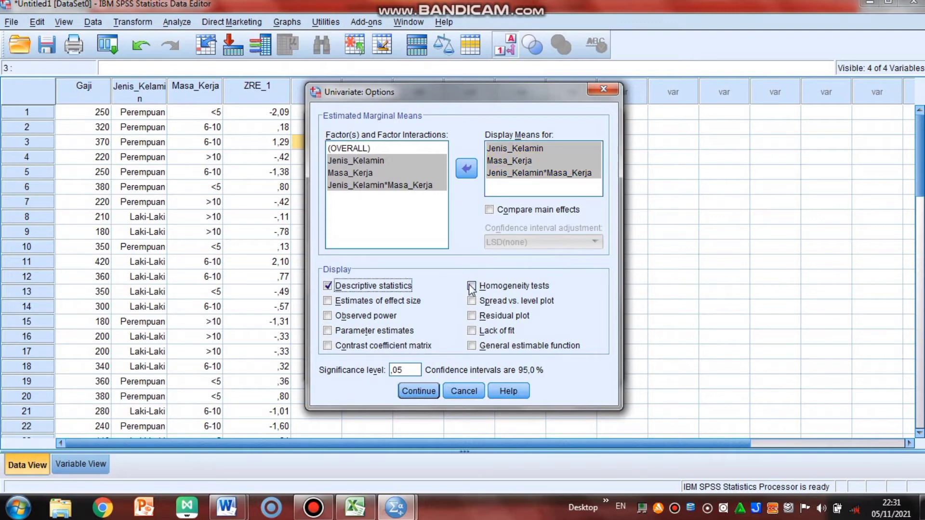
click(471, 288)
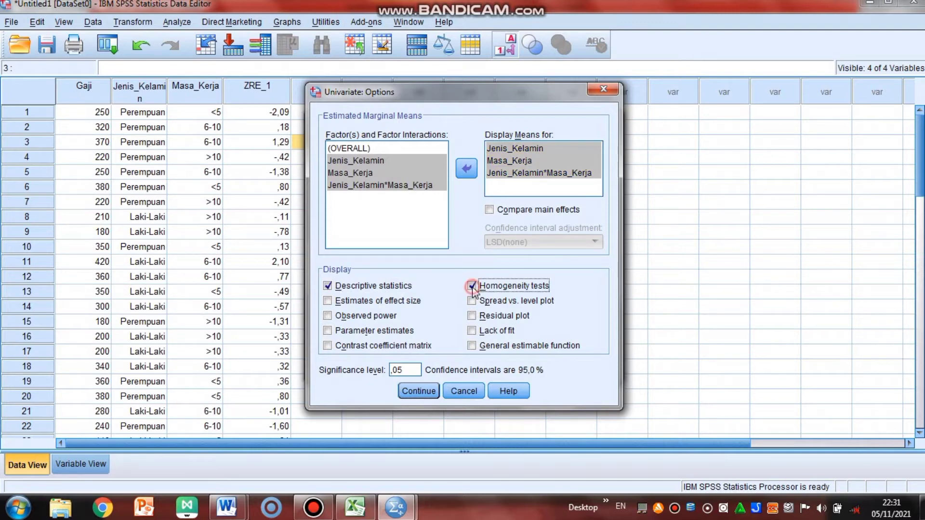
click(418, 391)
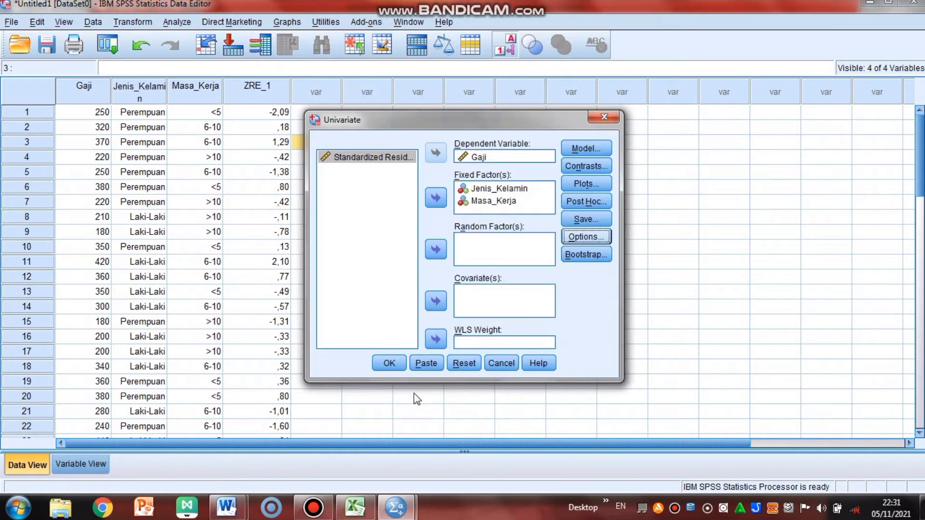
Run the univariate analysis and compare Levene's test with the homogeneity hypotheses and decision criteria in the Word document
click(399, 366)
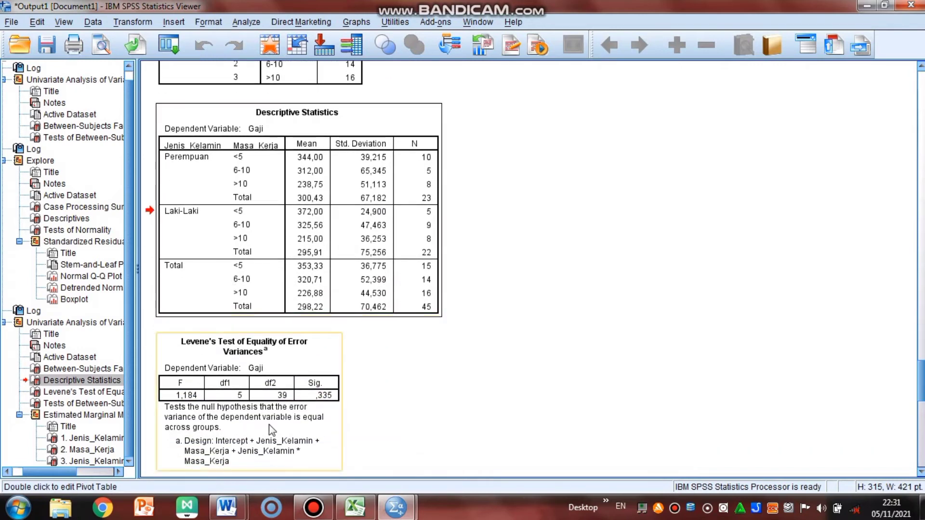
scroll(202, 331, down, 3)
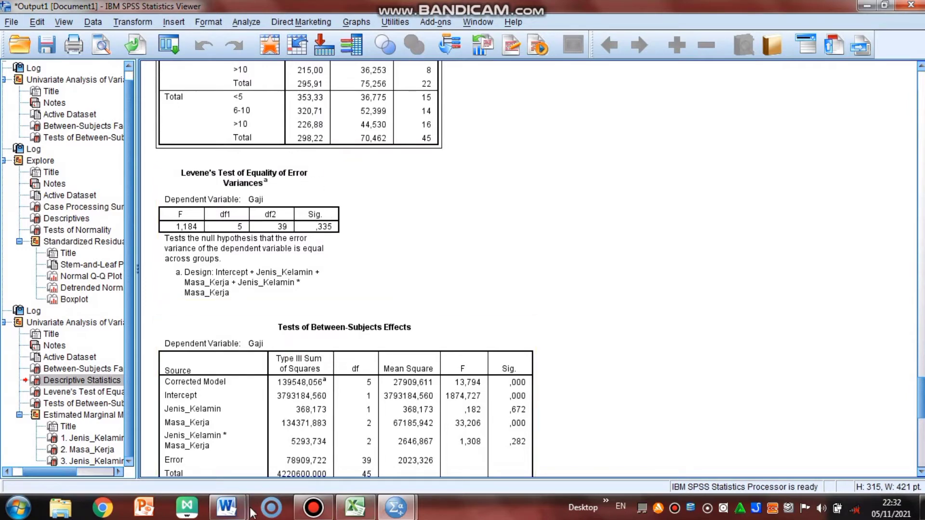
mouse_move(227, 507)
click(287, 467)
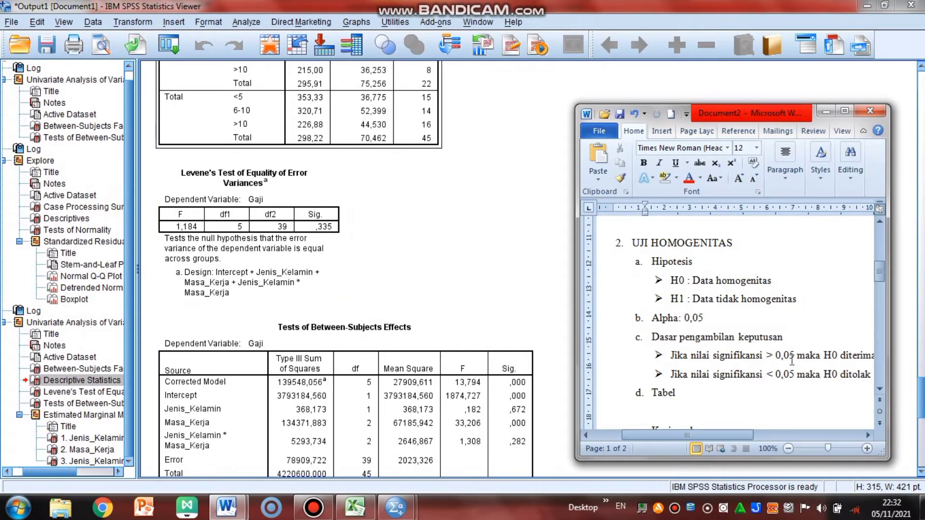
click(350, 206)
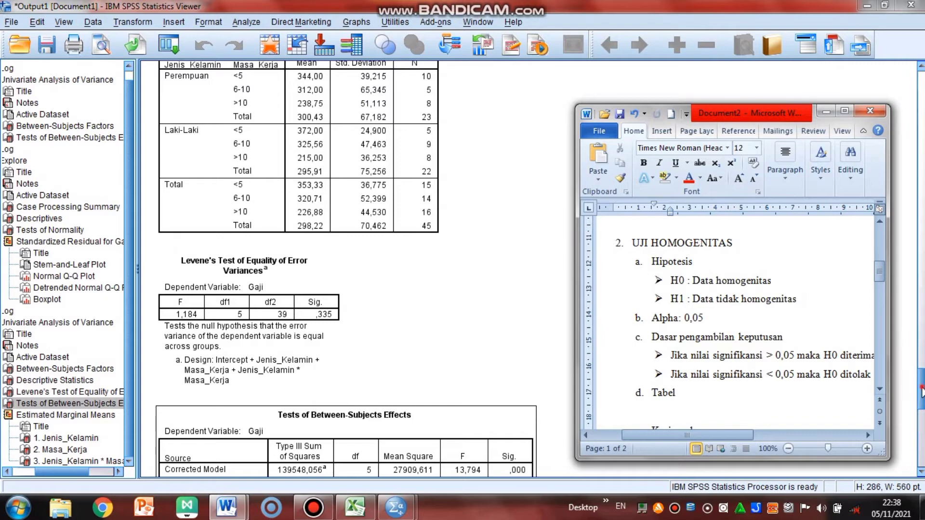
Compare the Jenis_Kelamin and Masa_Kerja rows of Tests of Between-Subjects Effects with their two-way ANOVA hypotheses in the Word document
drag(924, 400, 924, 419)
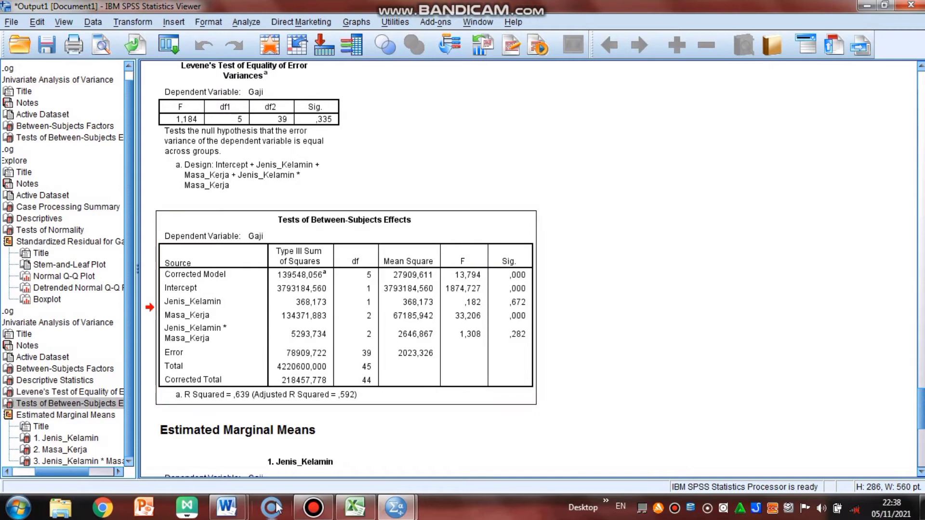
click(309, 459)
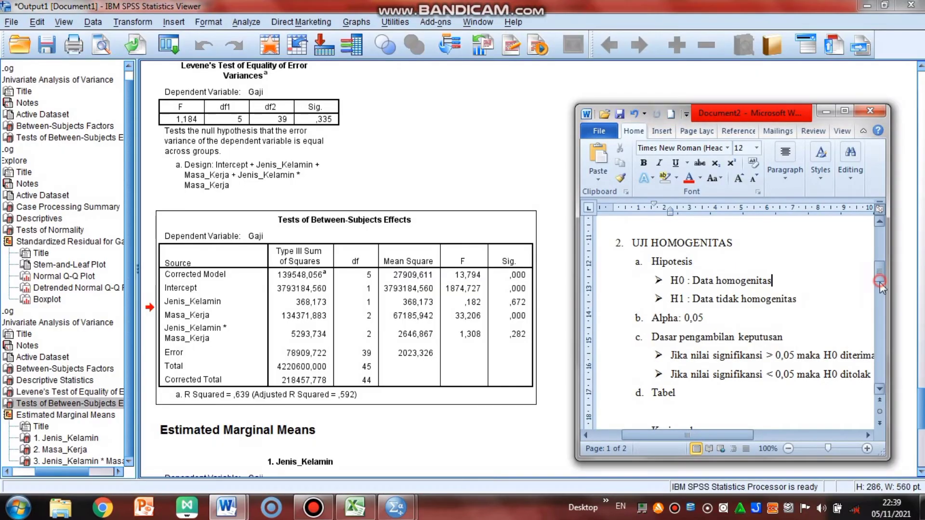
drag(880, 283, 884, 296)
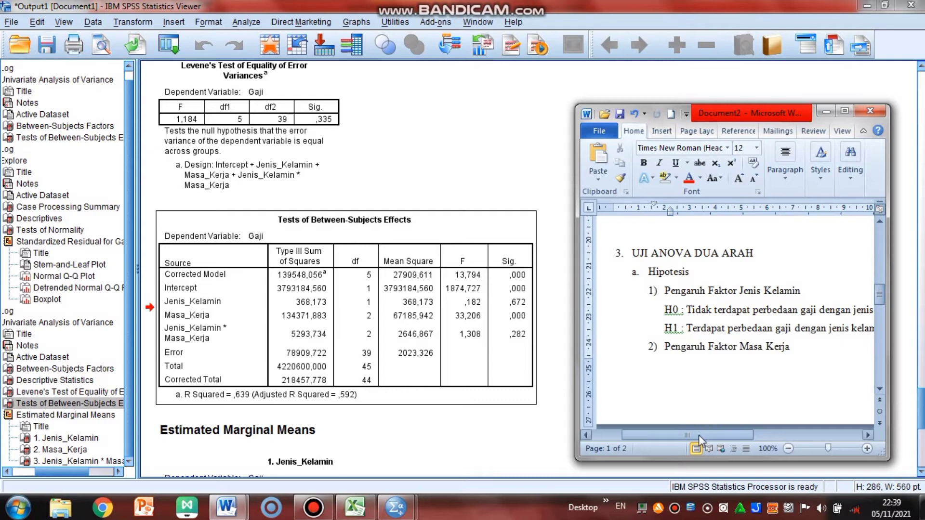
drag(699, 435, 720, 435)
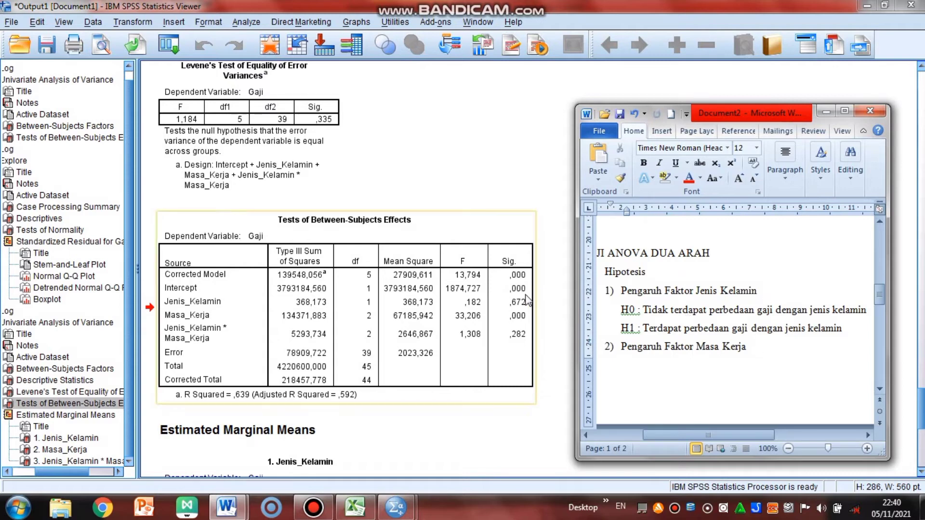
drag(878, 298, 881, 312)
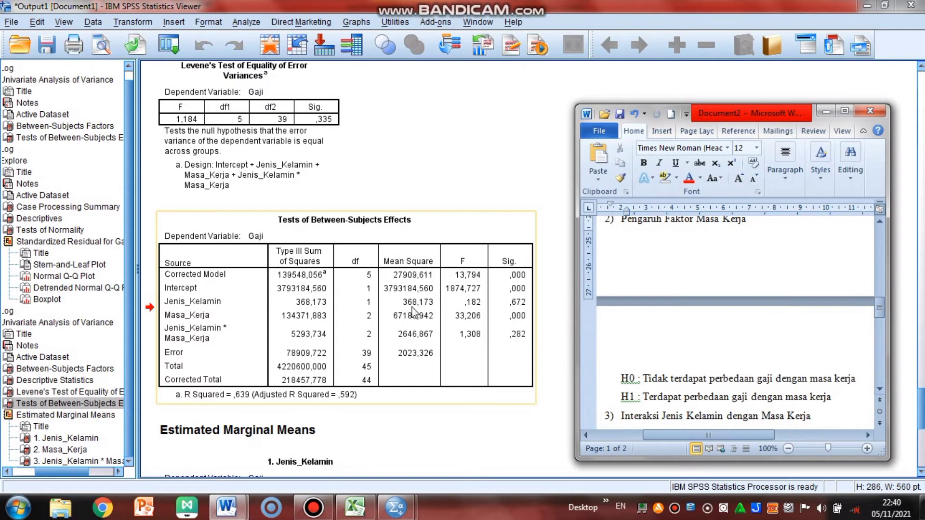
click(515, 329)
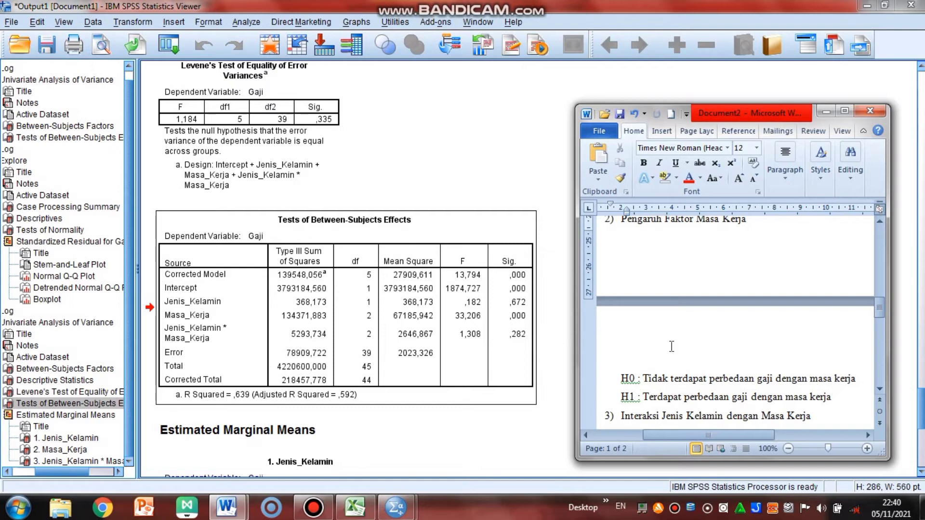
Zoom the Word document out to 70% and check the Jenis_Kelamin*Masa_Kerja significance against its interaction hypotheses and decision criteria
mouse_move(774, 436)
mouse_down()
mouse_move(782, 435)
mouse_move(766, 431)
mouse_move(786, 433)
mouse_up()
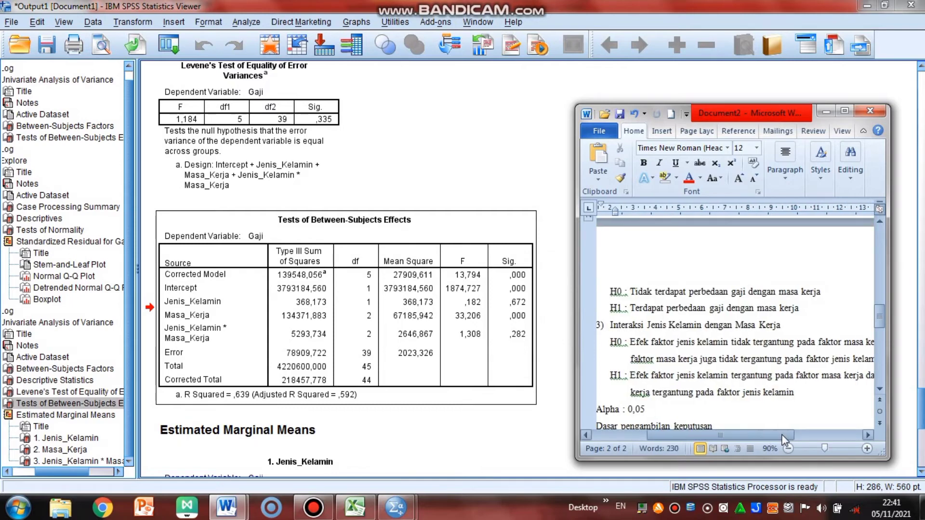
click(789, 448)
click(788, 449)
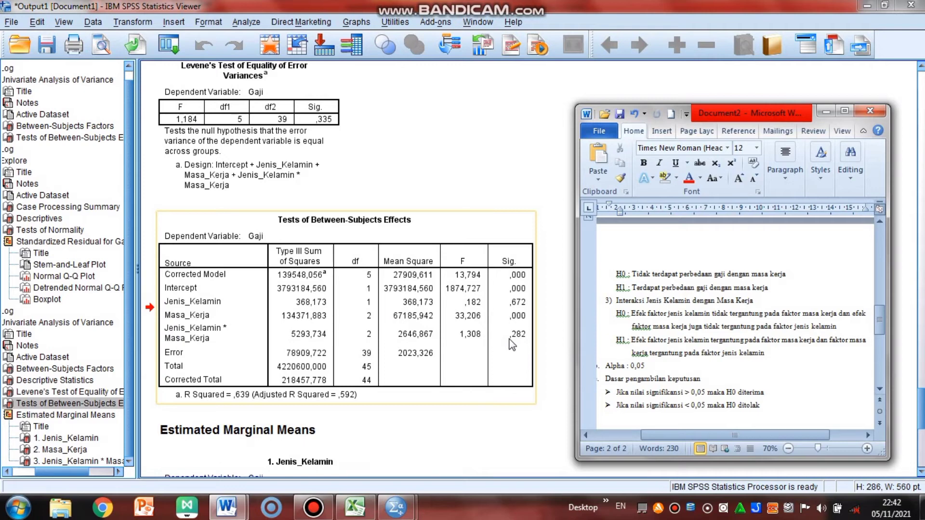
click(475, 306)
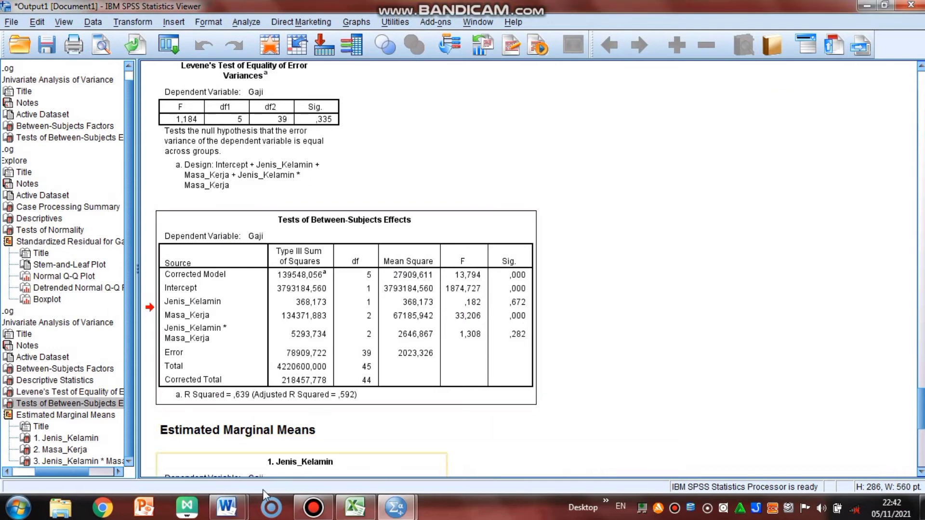
Switch to the full Word report and review the hypotheses and decision criteria under UJI ANOVA DUA ARAH
click(227, 508)
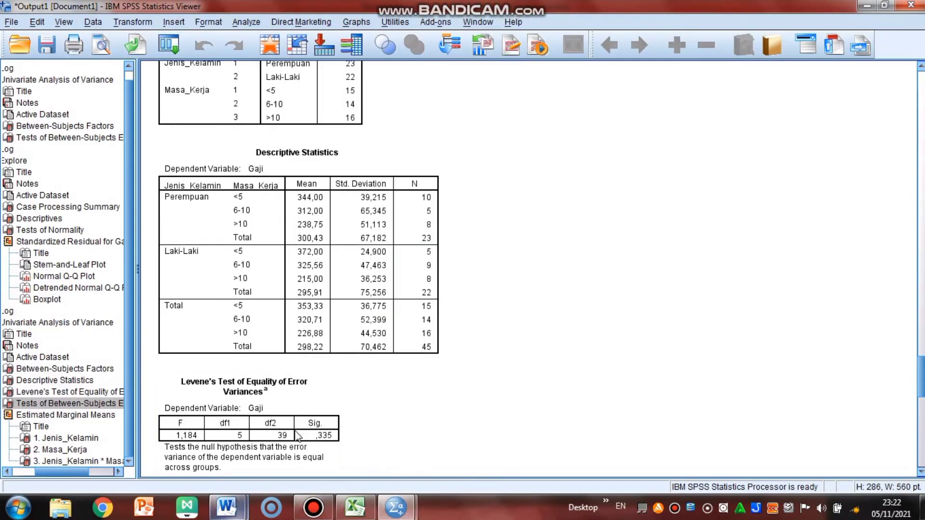
mouse_move(226, 507)
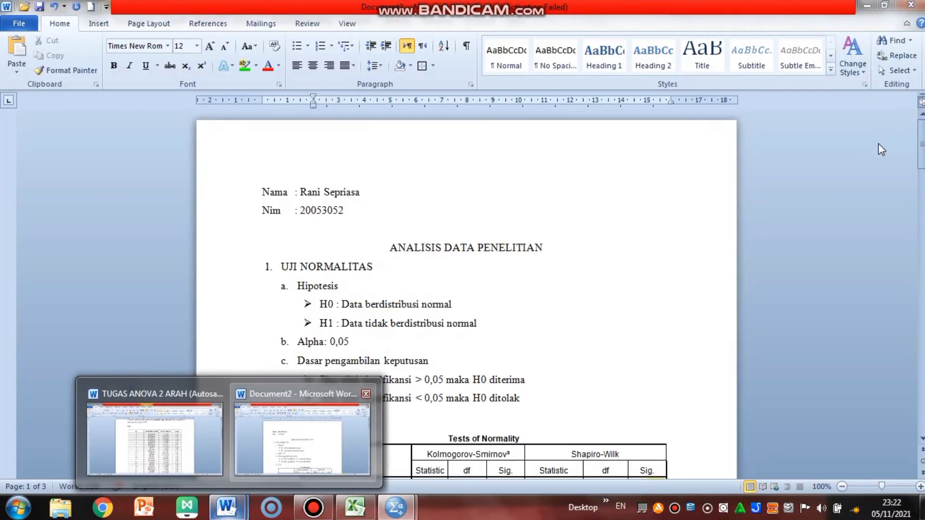
click(304, 441)
drag(923, 153, 910, 270)
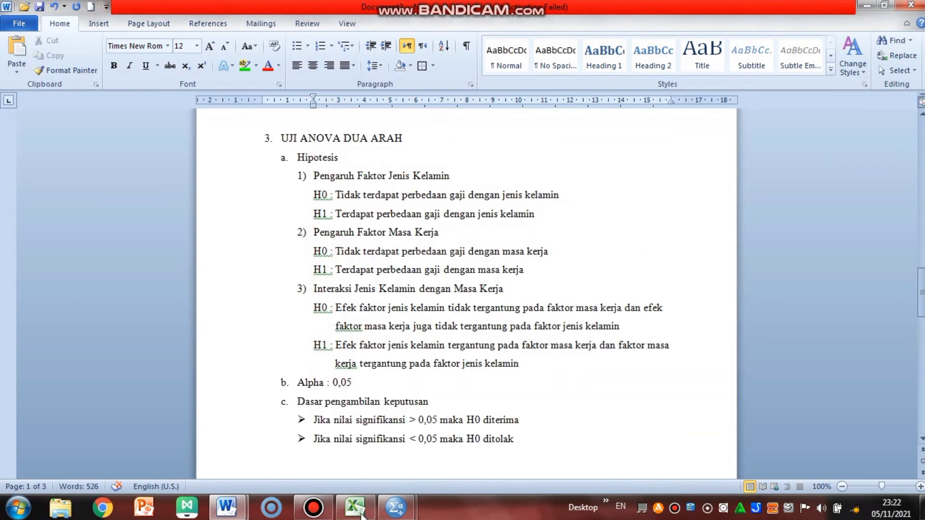
Return to the SPSS output and examine the Between-Subjects Factors and Descriptive Statistics tables of the latest univariate analysis
mouse_move(396, 508)
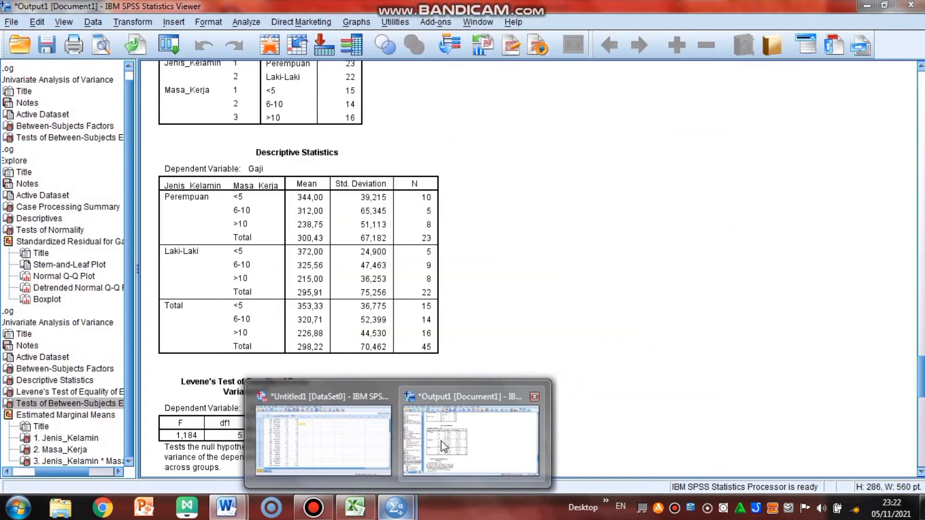
click(438, 447)
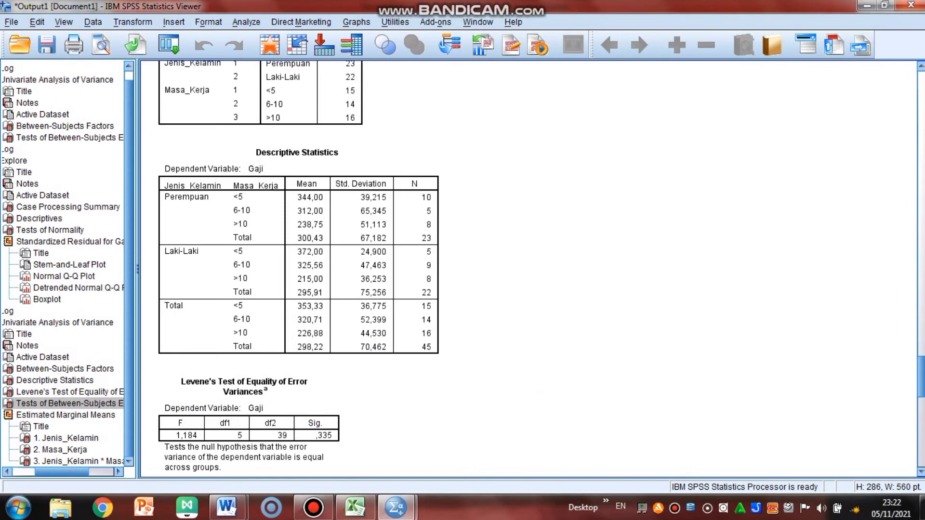
scroll(914, 371, up, 5)
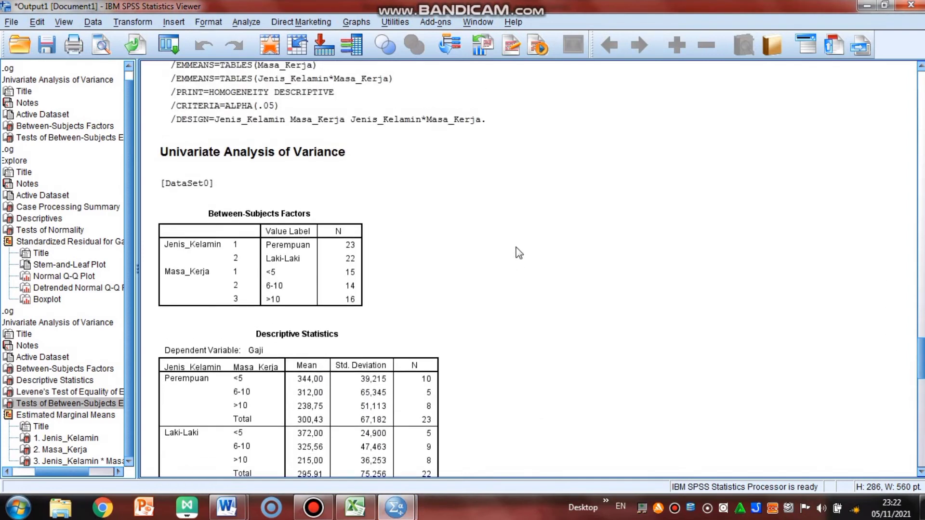
click(306, 223)
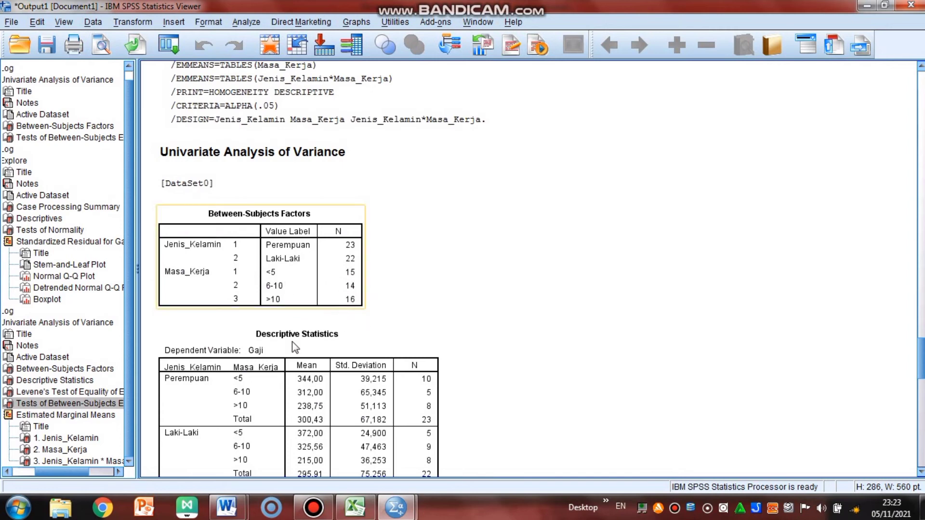
click(358, 329)
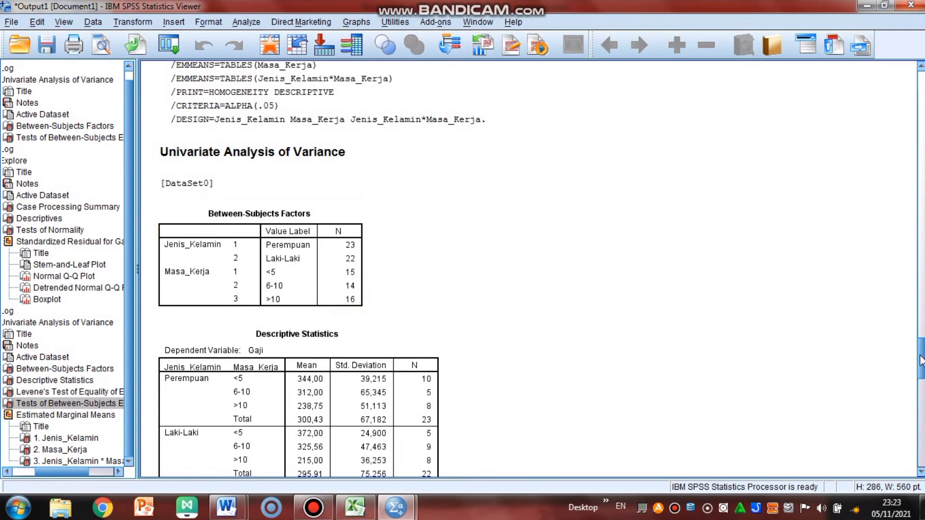
drag(921, 361, 920, 372)
click(343, 244)
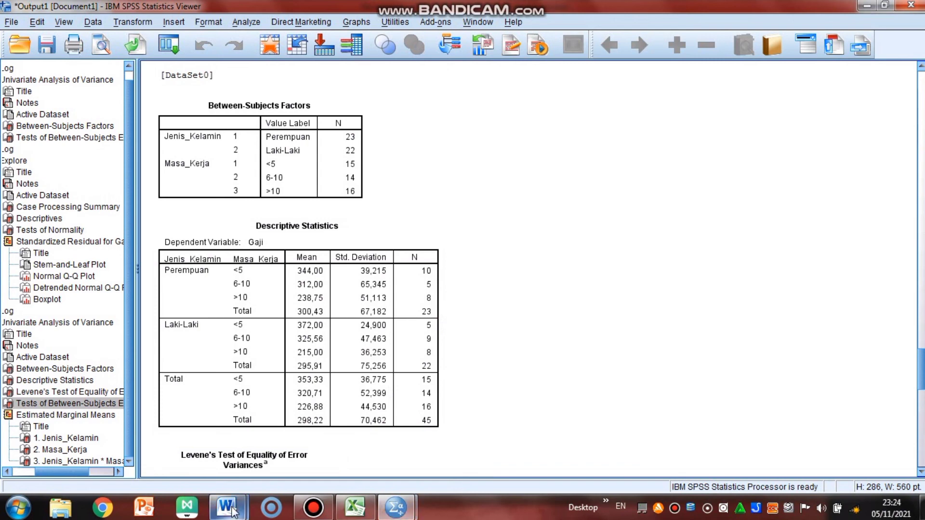
Switch back to the Word report and read on past the decision criteria of the two-way ANOVA section
mouse_move(231, 511)
click(285, 443)
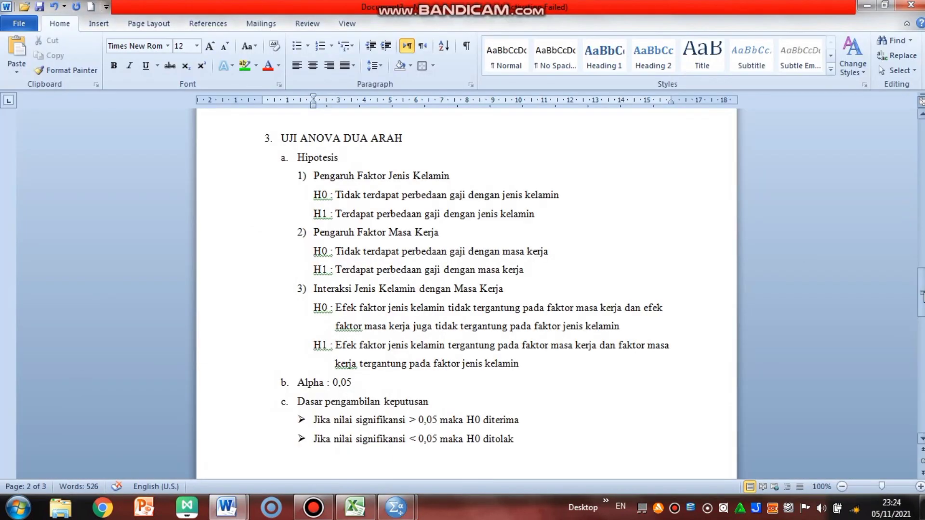
drag(919, 281, 922, 386)
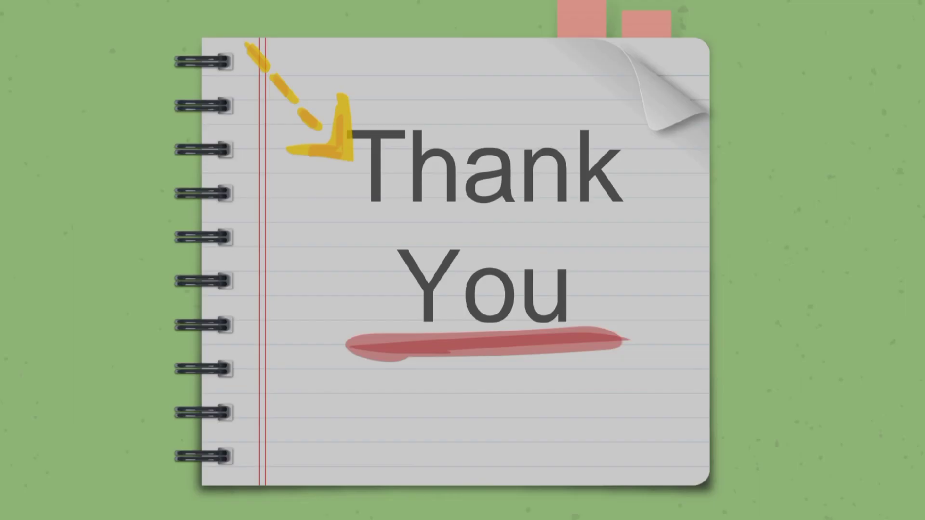